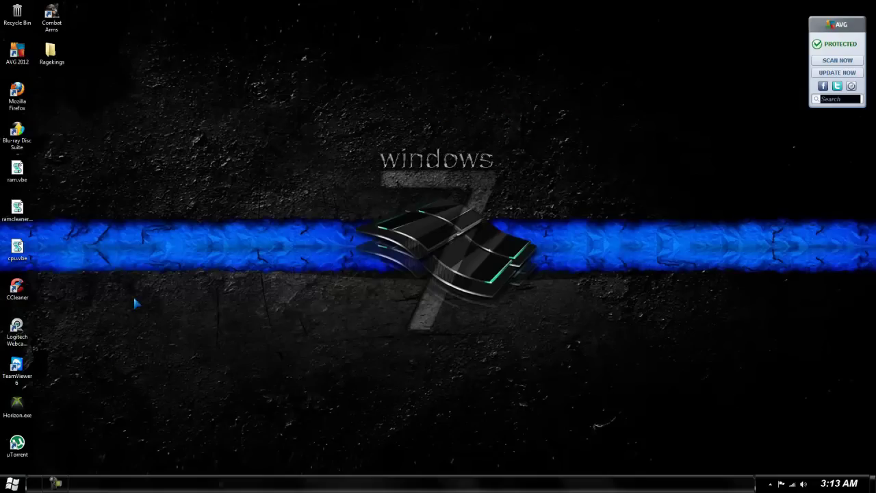
# Search the Start menu for 'regedit' and launch the Registry Editor
pyautogui.click(12, 483)
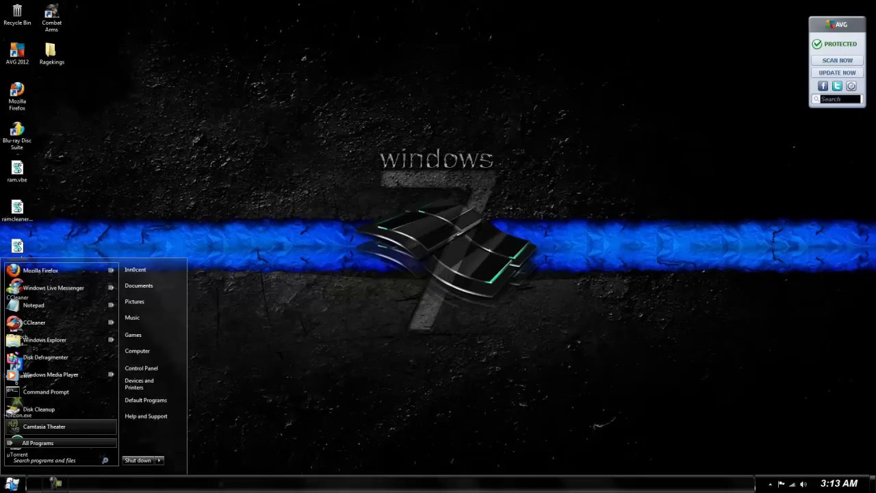
pyautogui.click(156, 99)
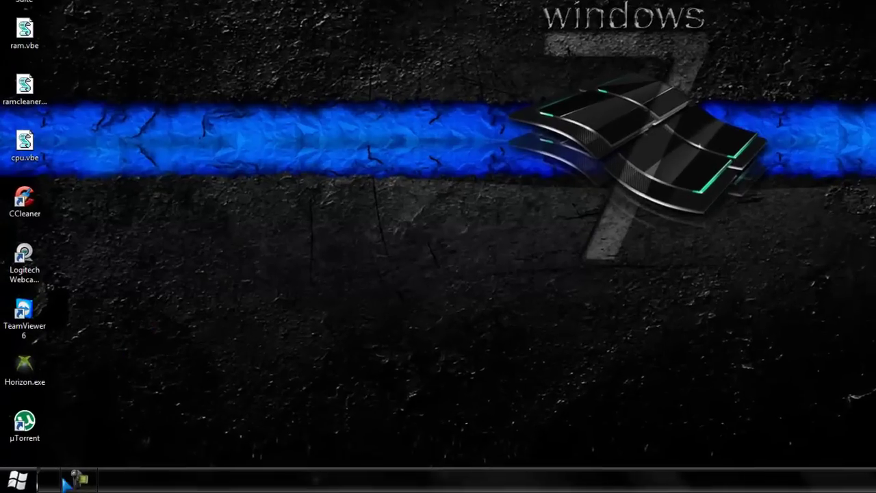
pyautogui.click(30, 481)
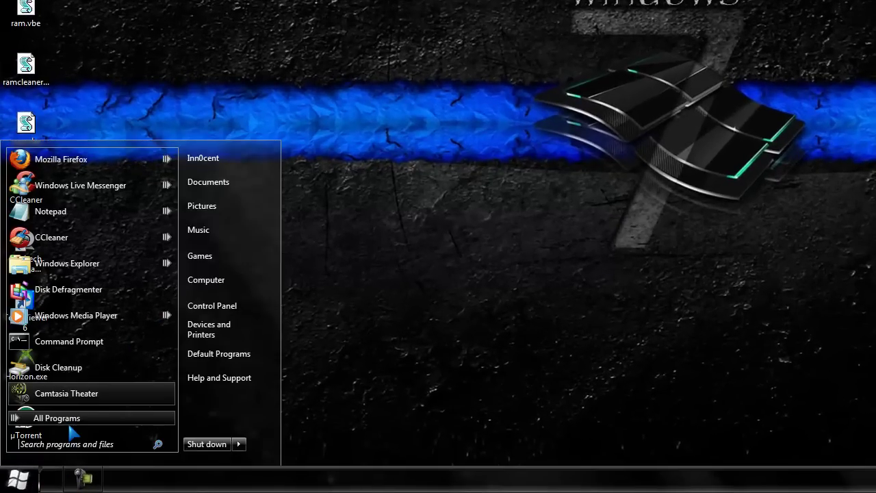
pyautogui.write('regedit')
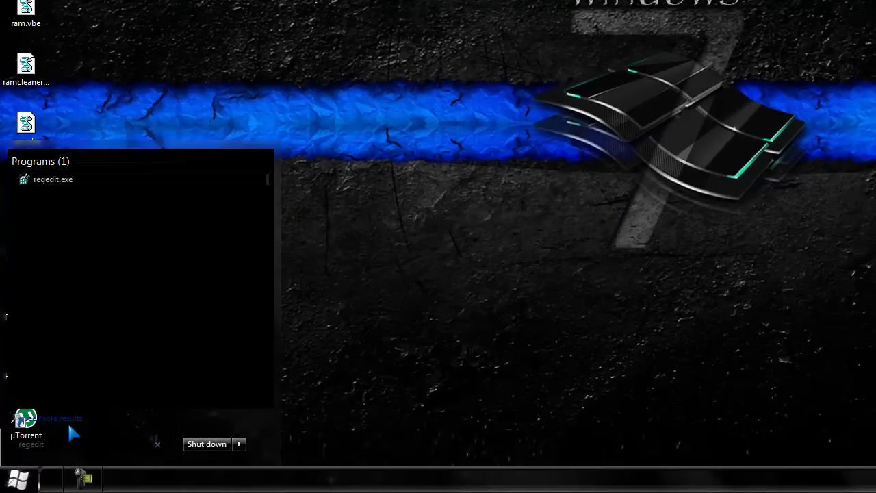
pyautogui.press('Return')
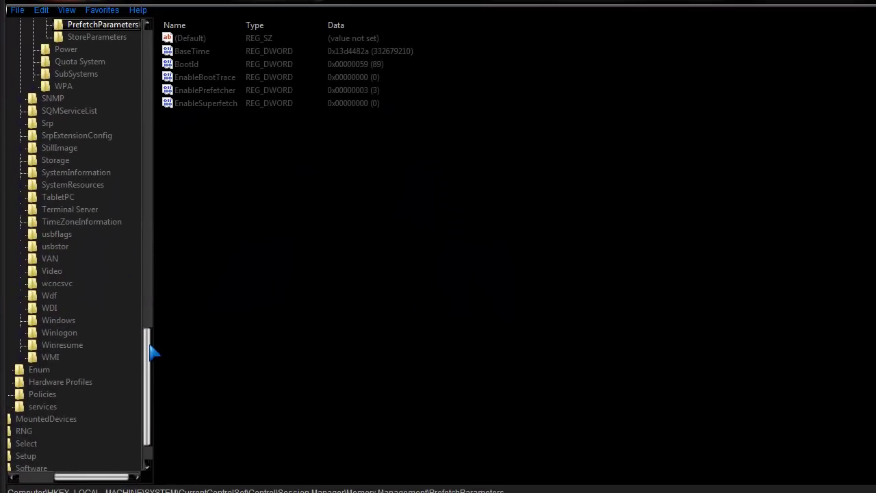
pyautogui.moveTo(149, 353); pyautogui.dragTo(159, 50)
pyautogui.moveTo(96, 477); pyautogui.dragTo(63, 482)
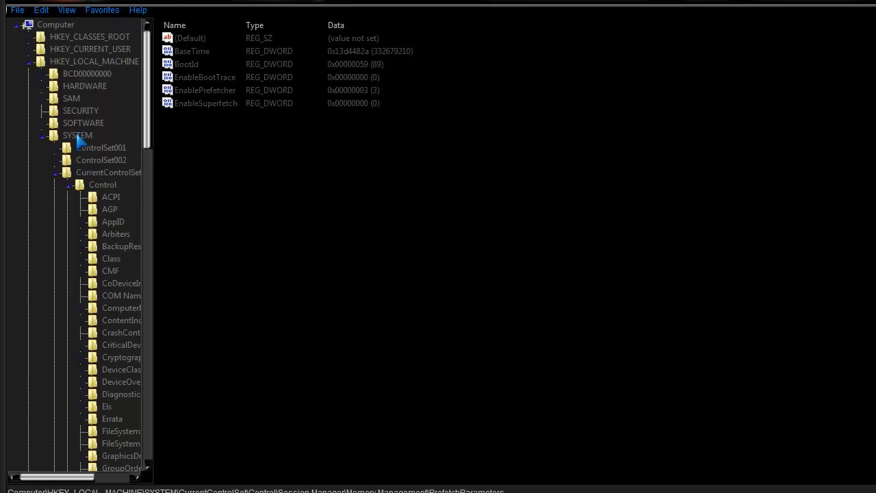
pyautogui.click(71, 63)
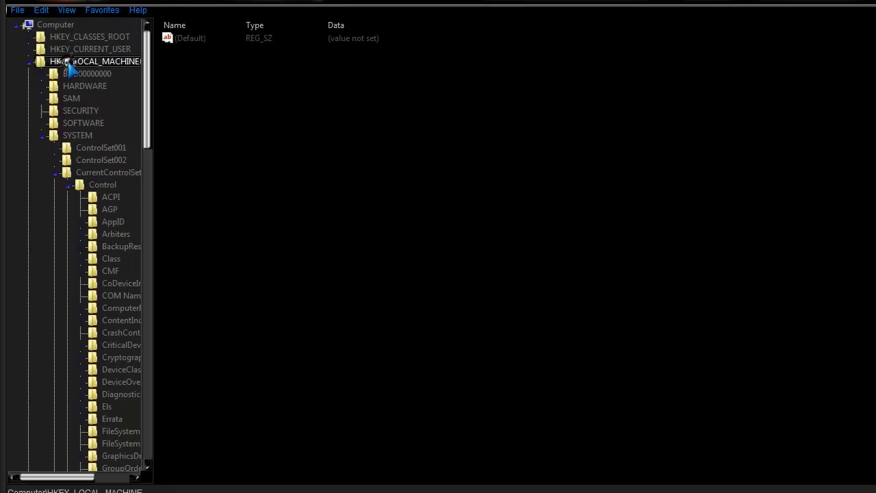
pyautogui.click(81, 136)
pyautogui.click(87, 172)
pyautogui.moveTo(147, 99); pyautogui.dragTo(151, 120)
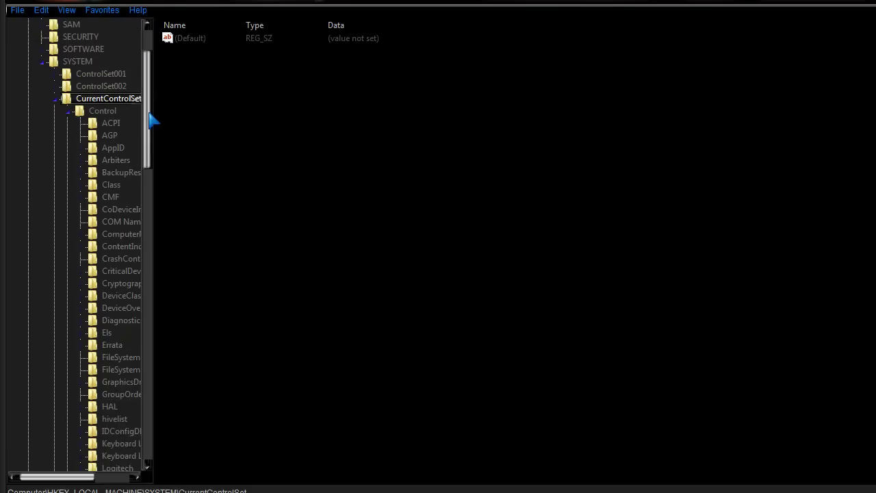
pyautogui.click(95, 111)
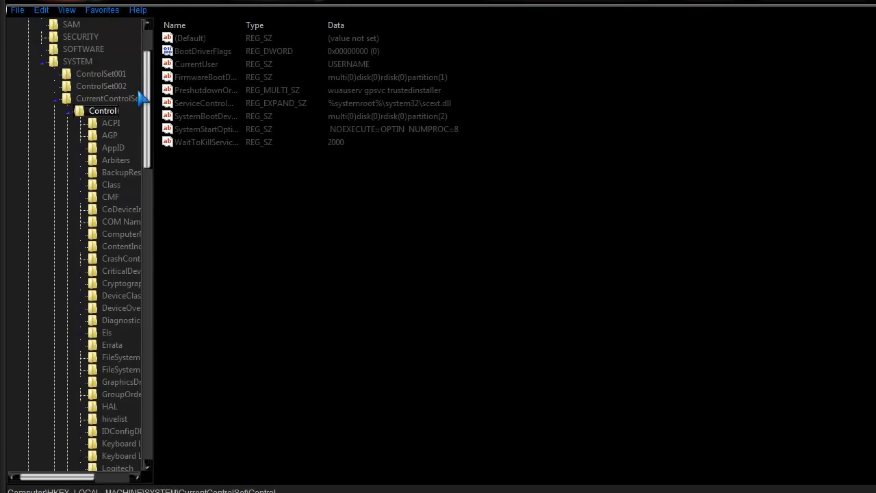
pyautogui.moveTo(147, 98); pyautogui.dragTo(146, 270)
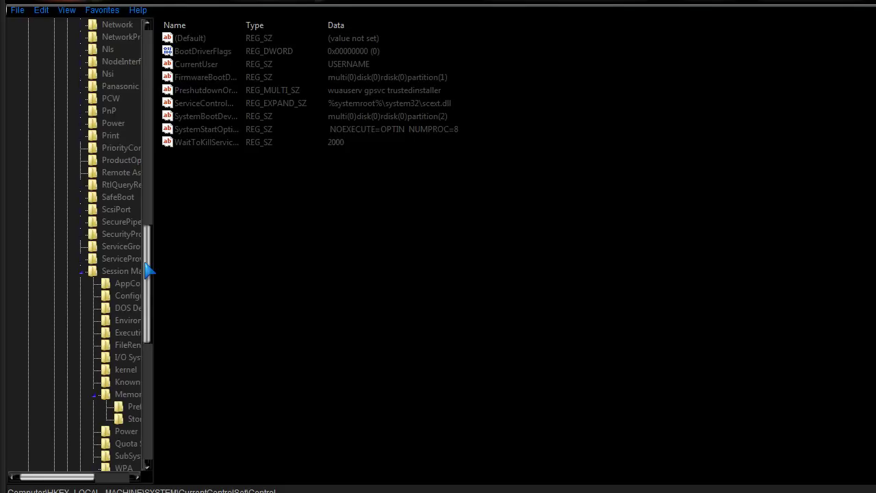
pyautogui.click(117, 272)
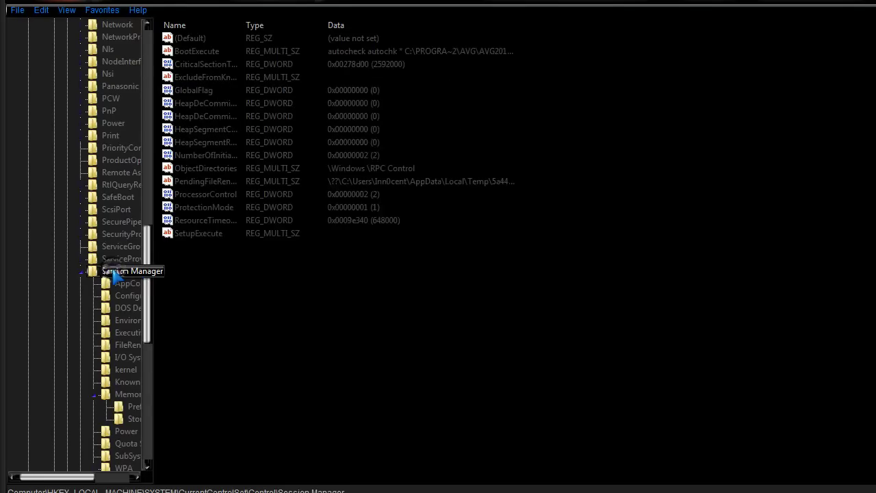
pyautogui.moveTo(148, 249); pyautogui.dragTo(157, 282)
pyautogui.click(134, 260)
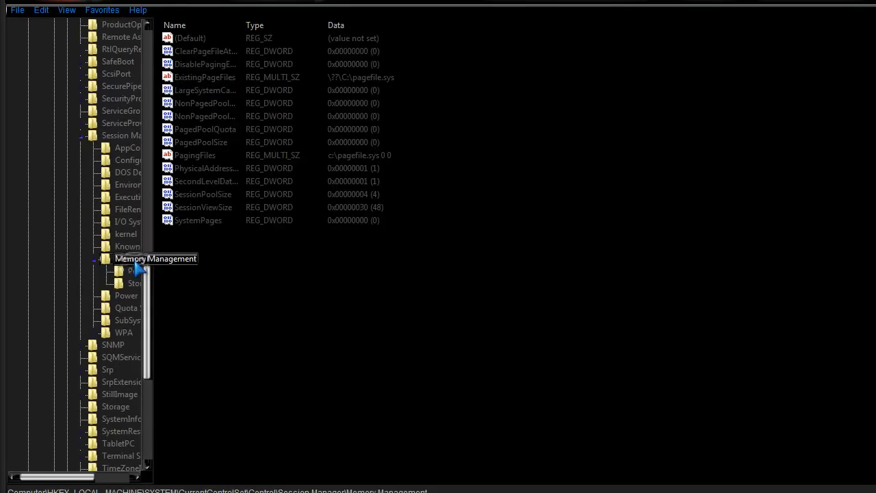
pyautogui.click(136, 272)
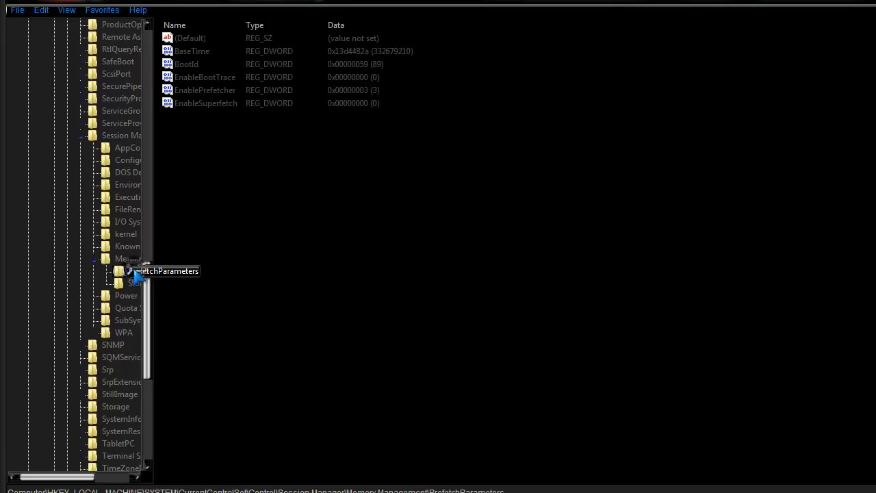
# Edit the EnableSuperfetch DWORD under PrefetchParameters so its value data is 0
pyautogui.click(198, 104)
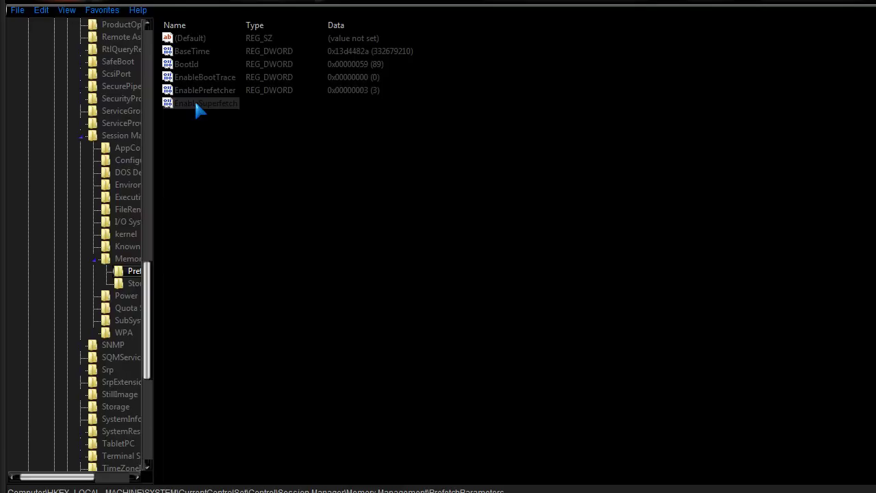
pyautogui.click(197, 108)
pyautogui.doubleClick(193, 107)
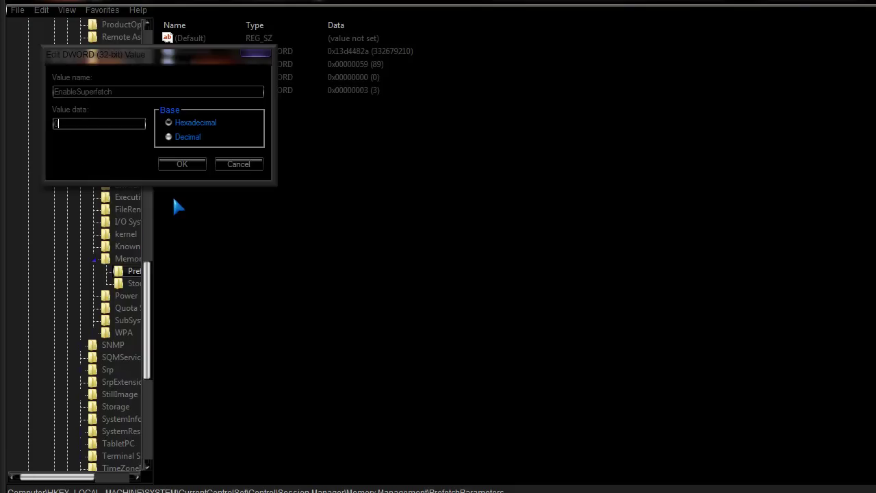
pyautogui.click(179, 164)
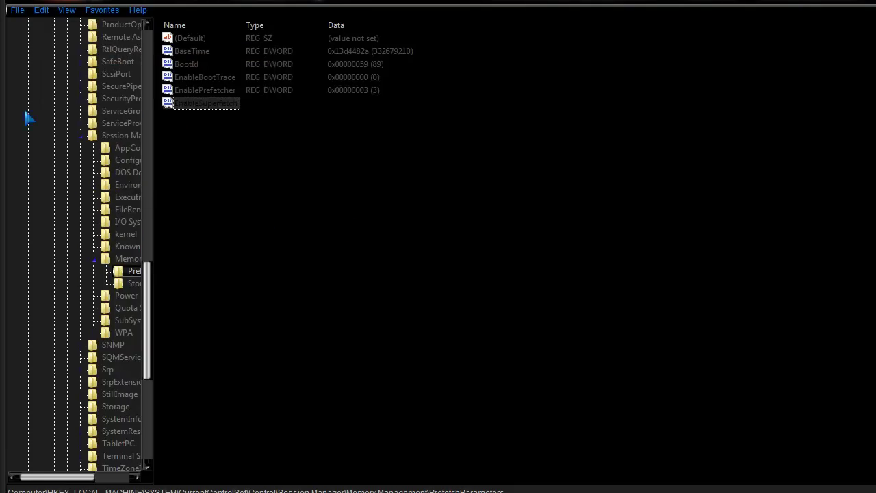
# Expand HKEY_CURRENT_USER and its System > CurrentControlSet > Control keys in the key tree
pyautogui.moveTo(146, 293); pyautogui.dragTo(141, 63)
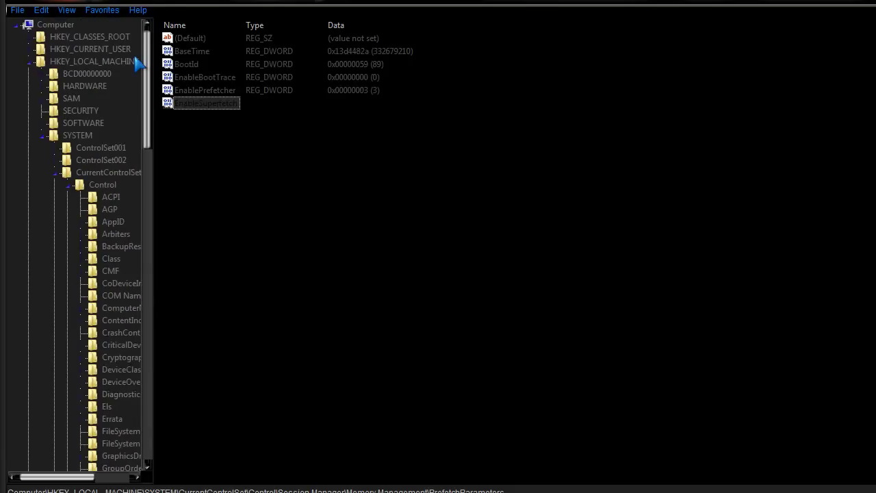
pyautogui.click(28, 49)
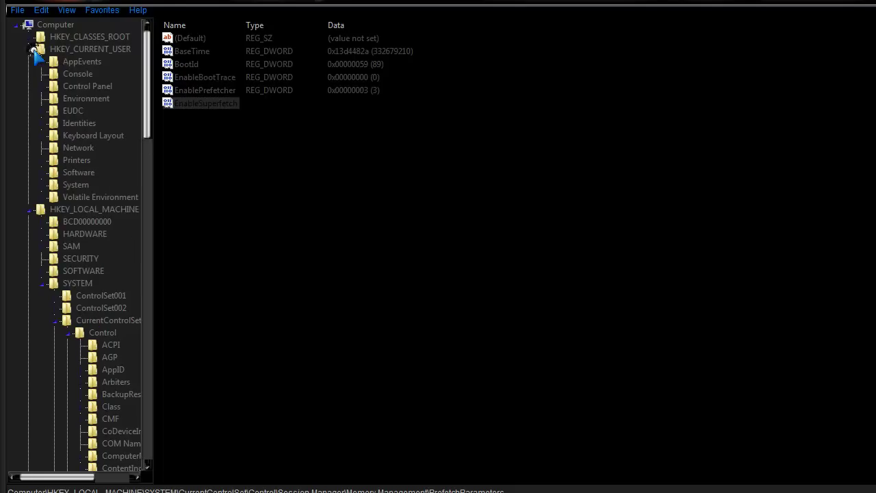
pyautogui.click(43, 185)
pyautogui.click(56, 196)
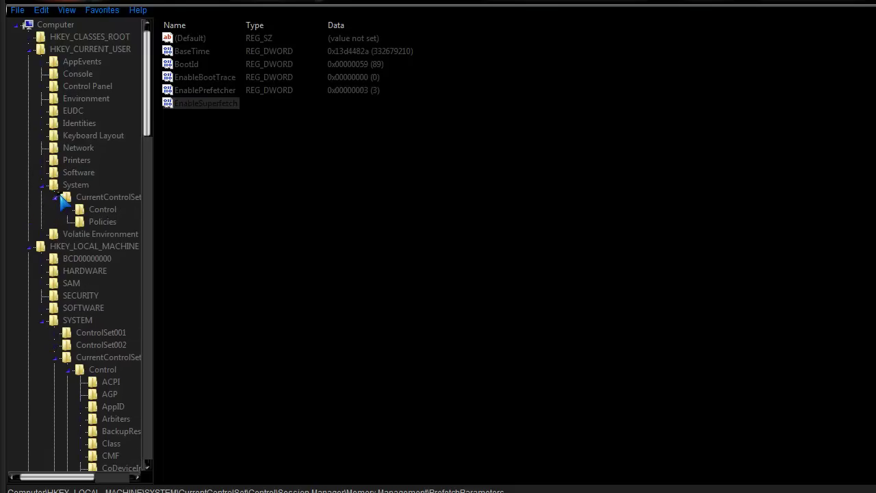
pyautogui.click(69, 209)
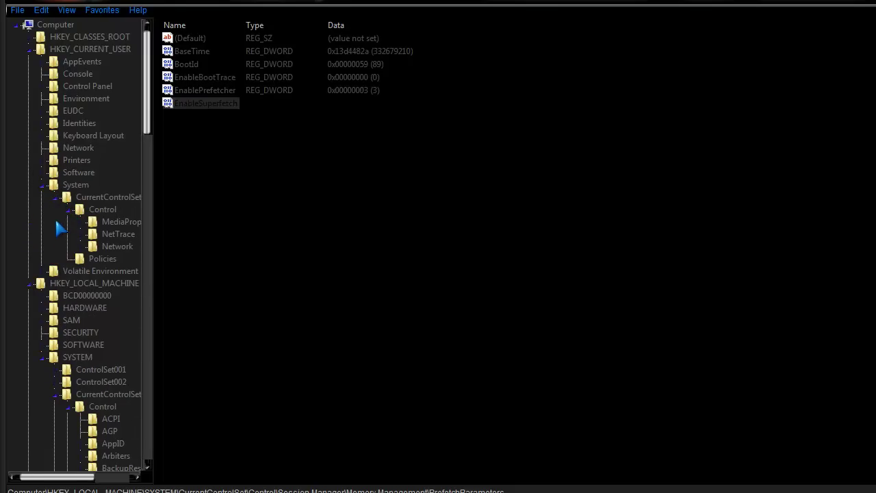
pyautogui.scroll(-5, 46, 214)
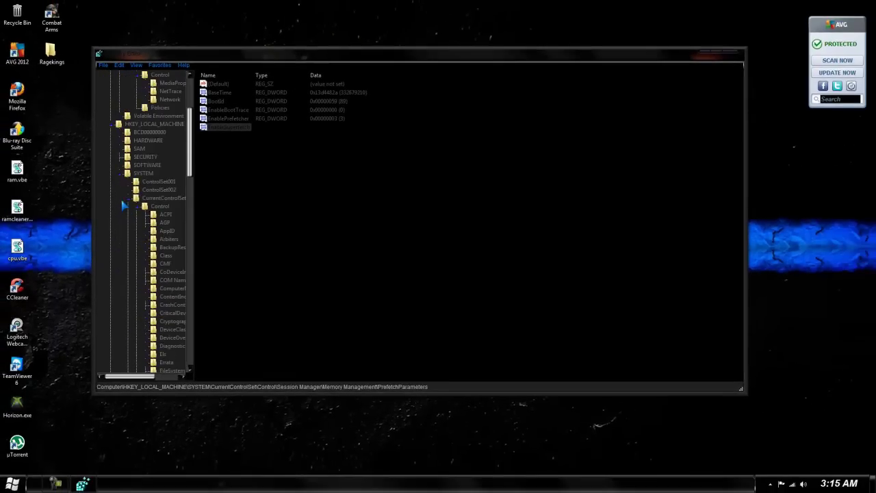
pyautogui.scroll(-20, 125, 205)
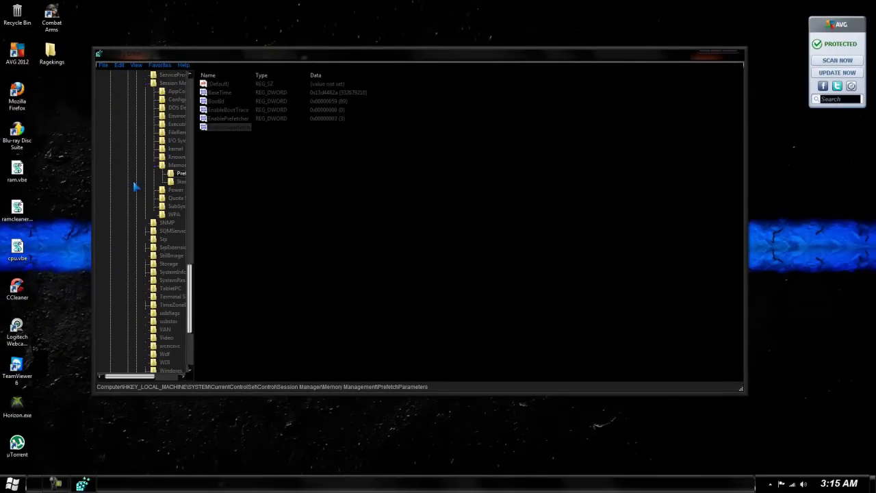
pyautogui.scroll(-3, 134, 185)
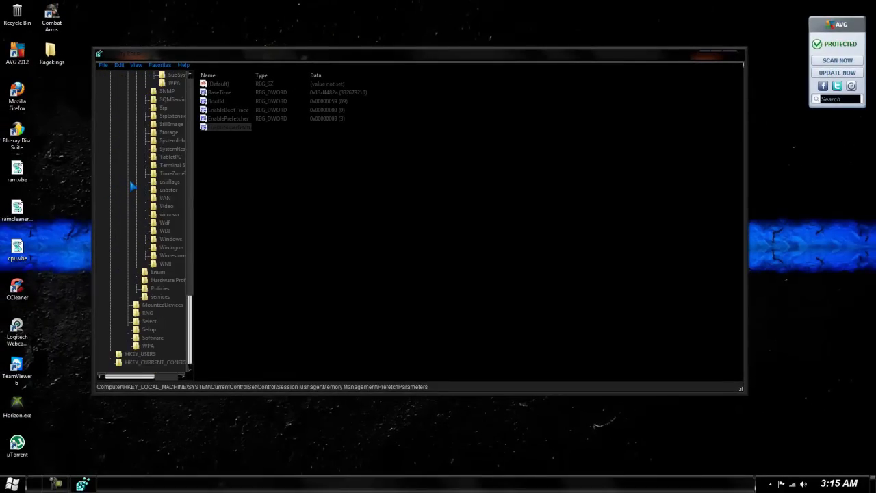
# Expand HKEY_USERS, then select HKEY_CURRENT_USER\Control Panel\Mouse to list its values
pyautogui.click(114, 353)
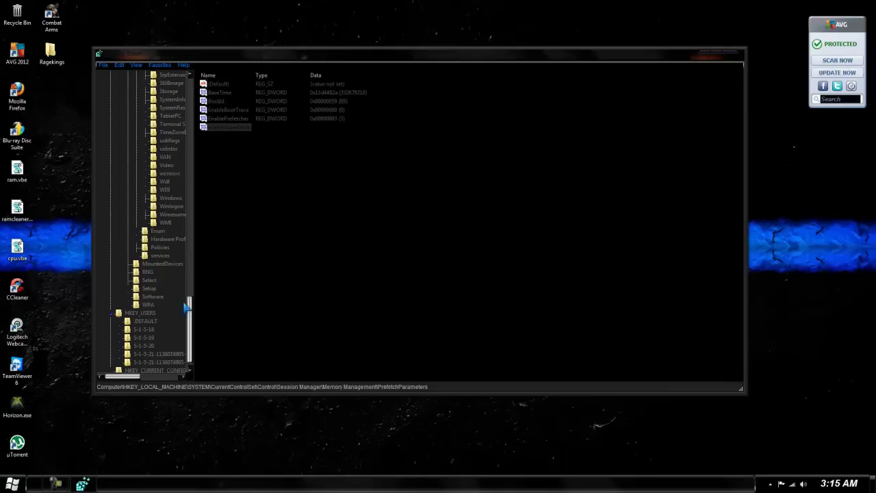
pyautogui.scroll(-1, 189, 318)
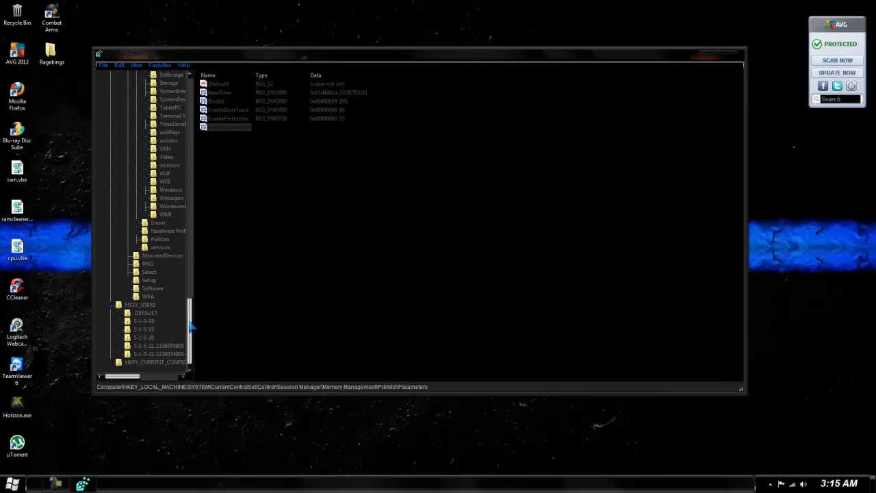
pyautogui.moveTo(189, 322); pyautogui.dragTo(193, 91)
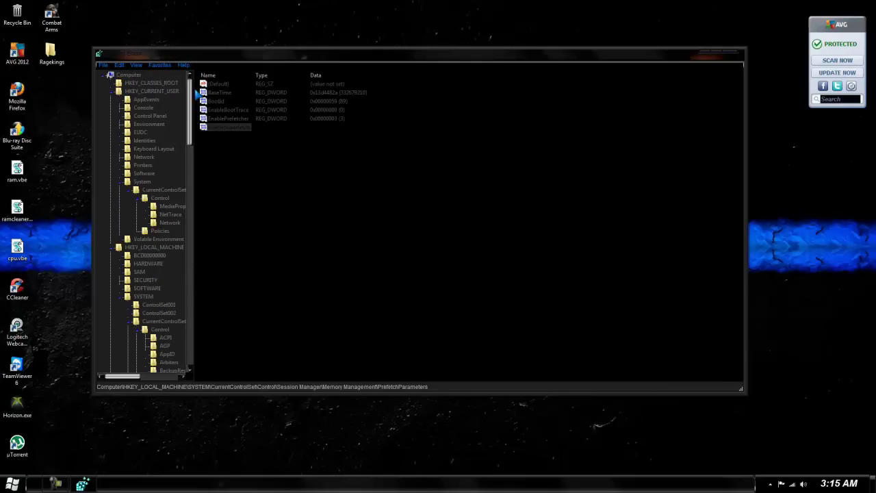
pyautogui.click(124, 117)
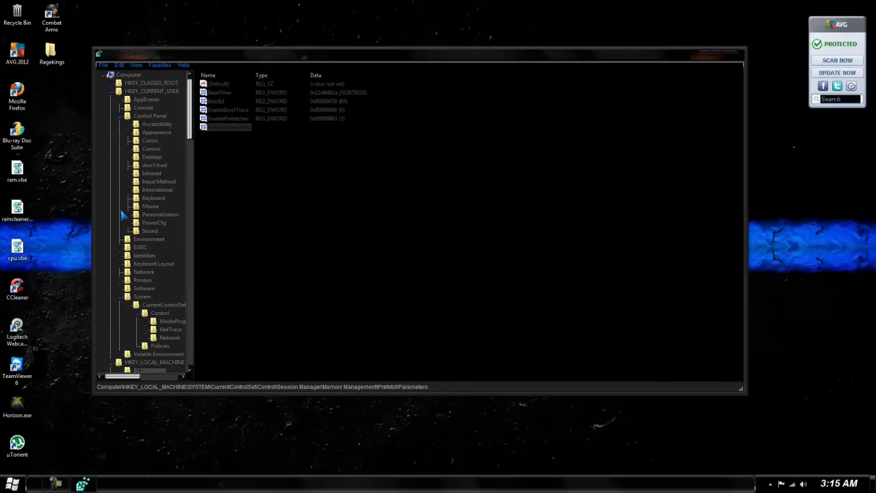
pyautogui.click(142, 207)
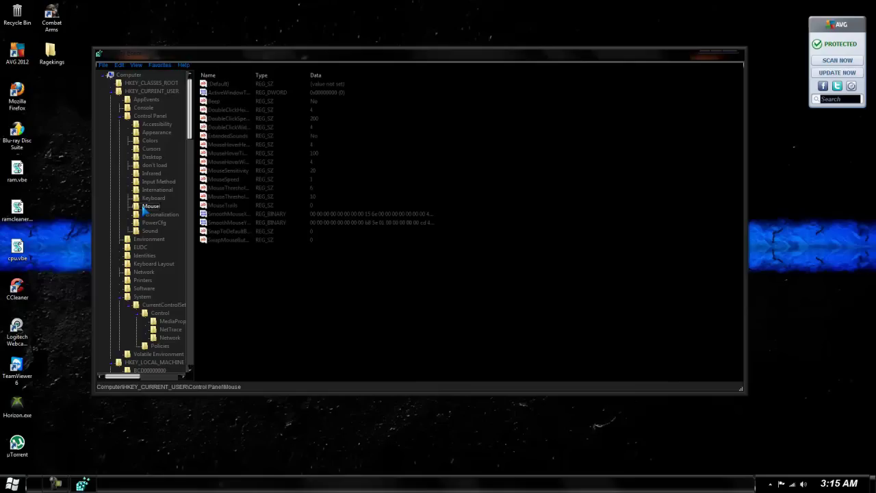
pyautogui.click(239, 241)
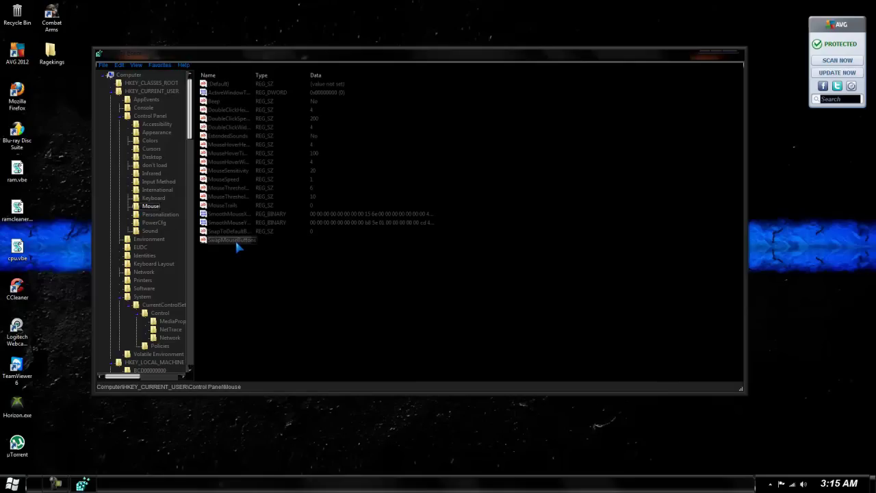
pyautogui.doubleClick(229, 179)
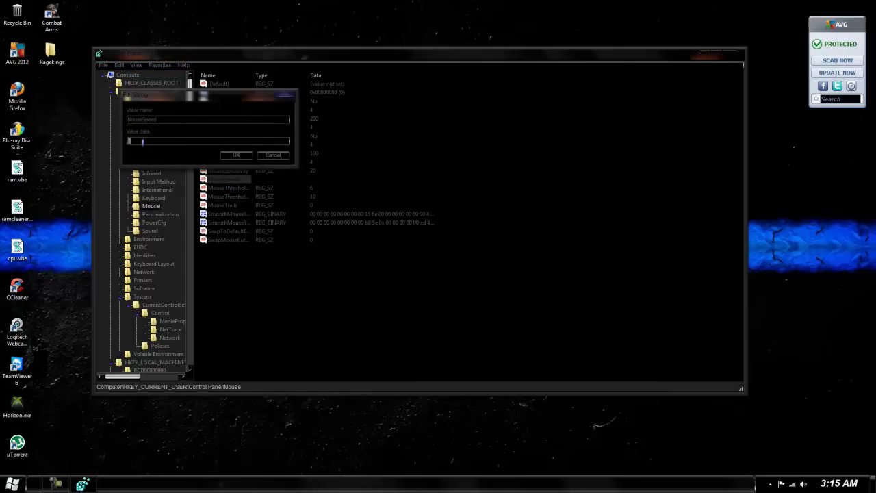
pyautogui.click(240, 156)
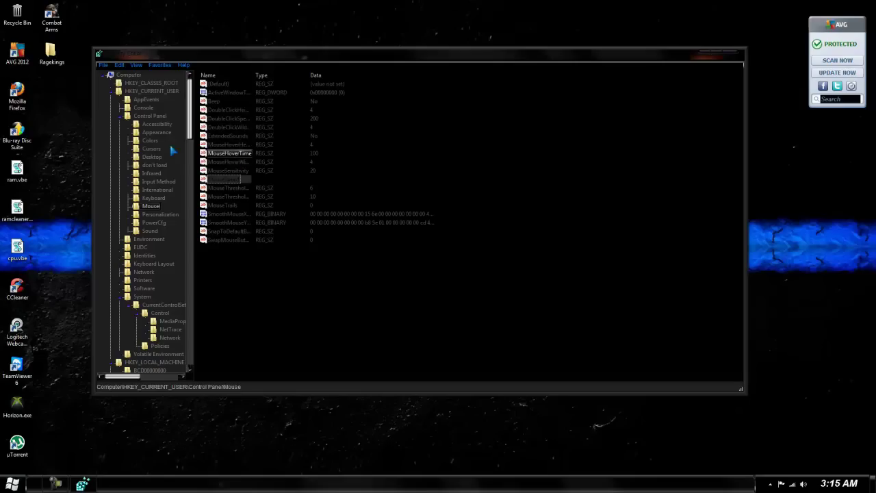
pyautogui.click(152, 92)
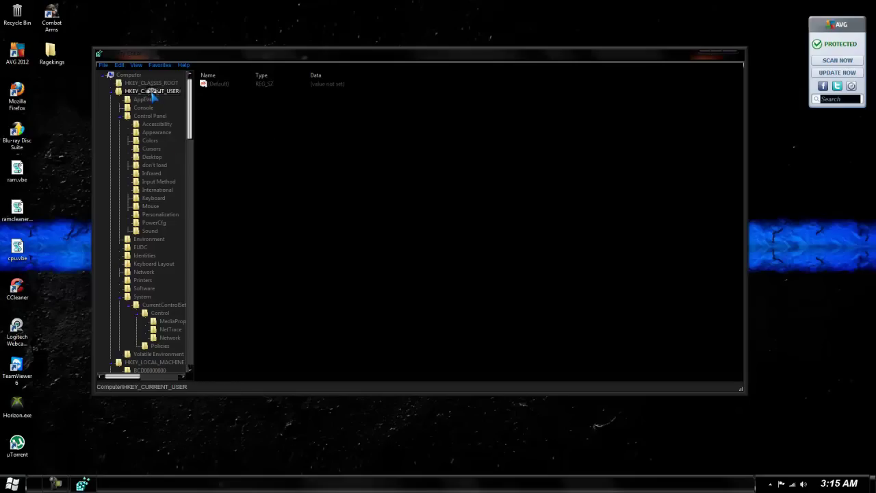
pyautogui.click(149, 116)
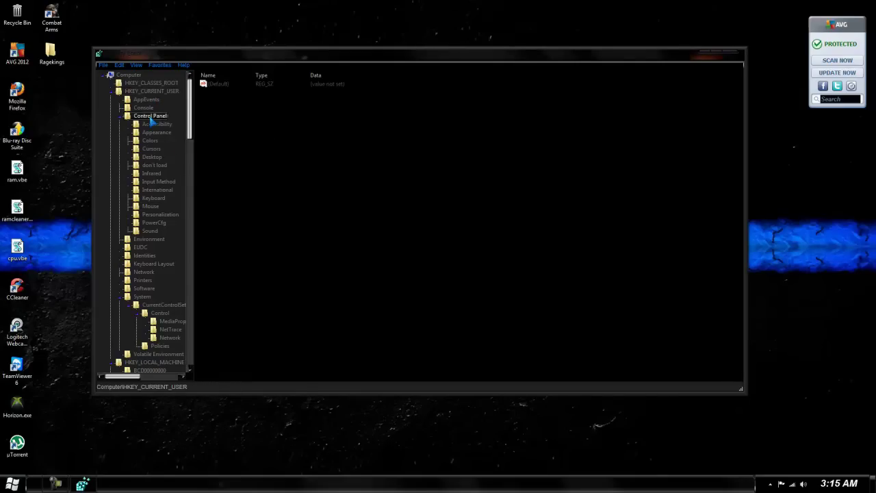
pyautogui.click(152, 206)
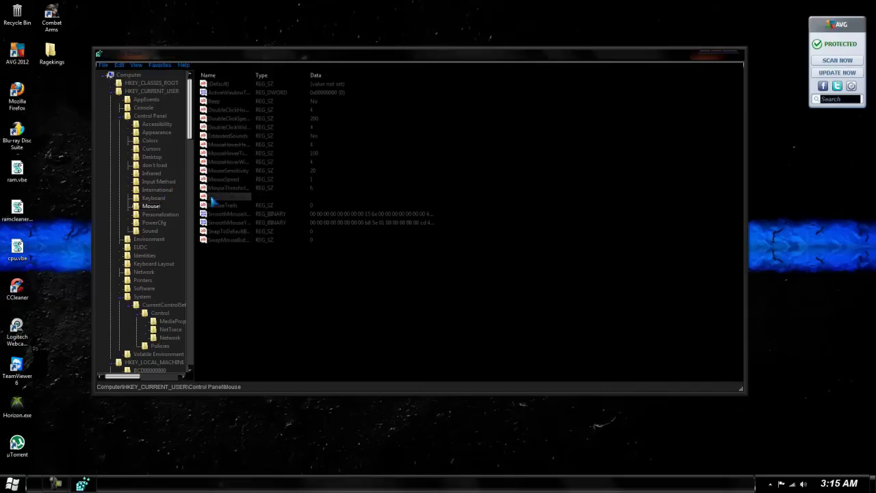
pyautogui.click(226, 197)
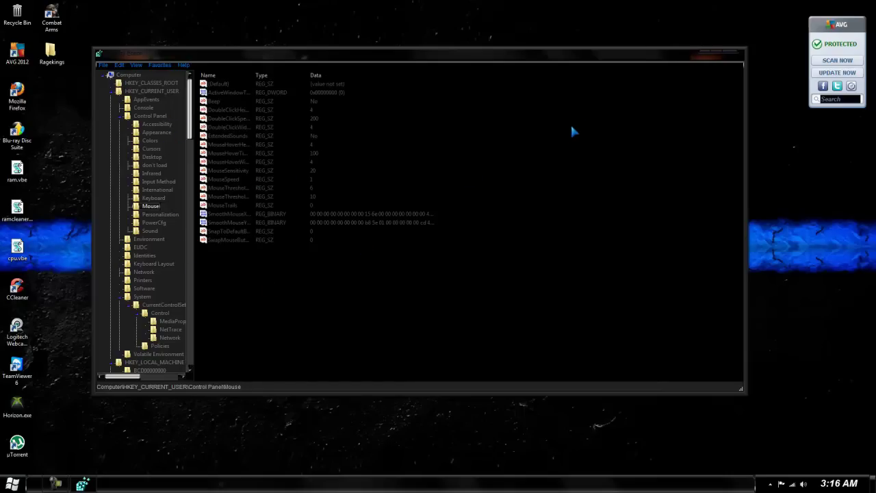
# Close Registry Editor and open Control Panel via a Start menu search
pyautogui.click(727, 55)
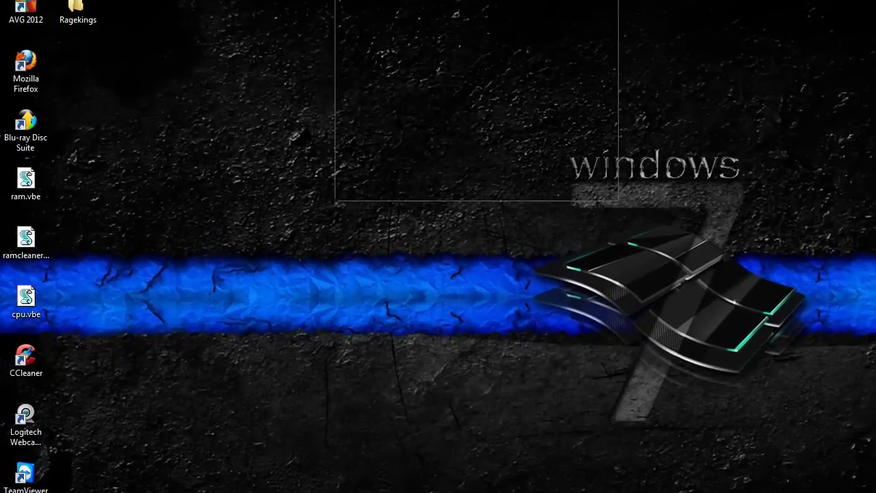
pyautogui.press('super')
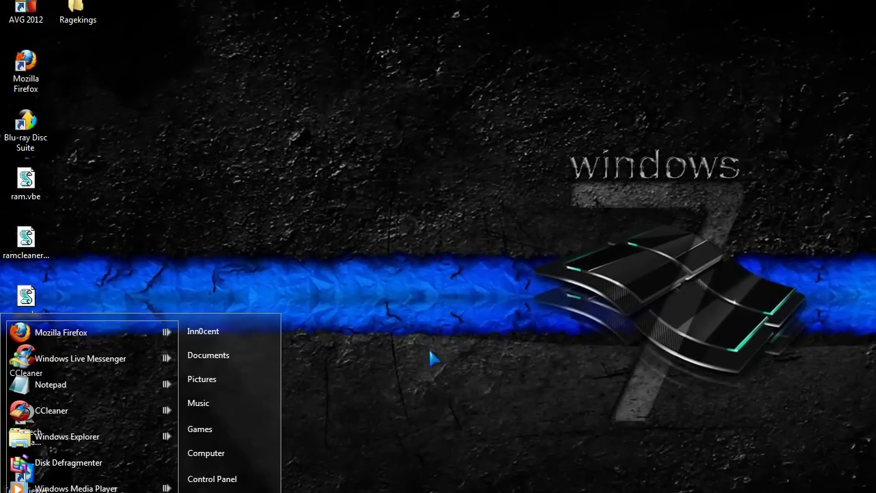
pyautogui.write('control panel')
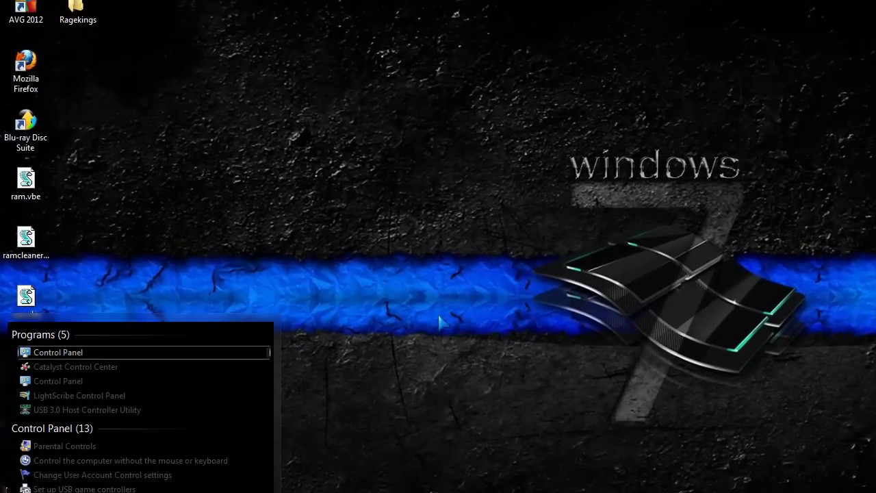
pyautogui.press('Return')
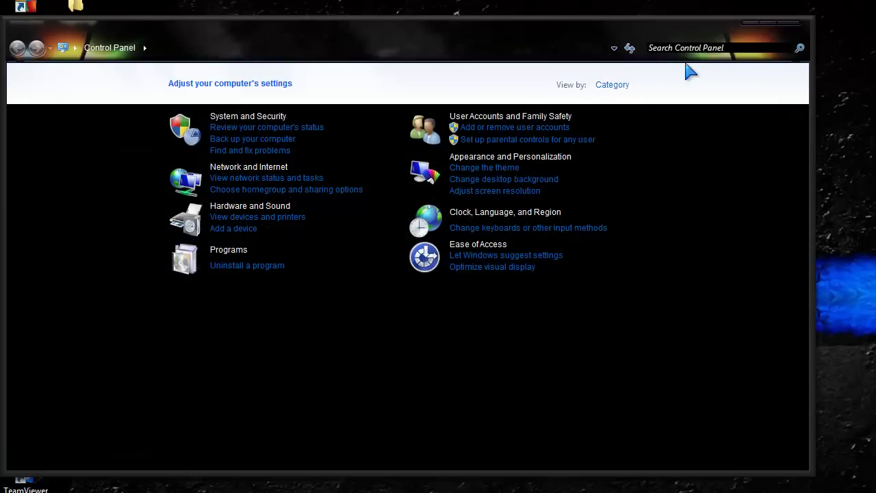
# Search Control Panel for UAC and set User Account Control to Never notify
pyautogui.click(715, 48)
pyautogui.write('UAC')
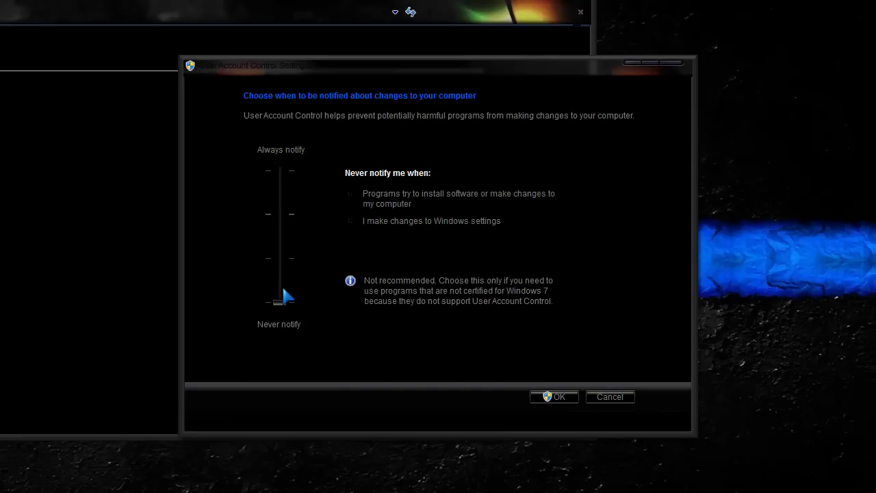
pyautogui.click(558, 399)
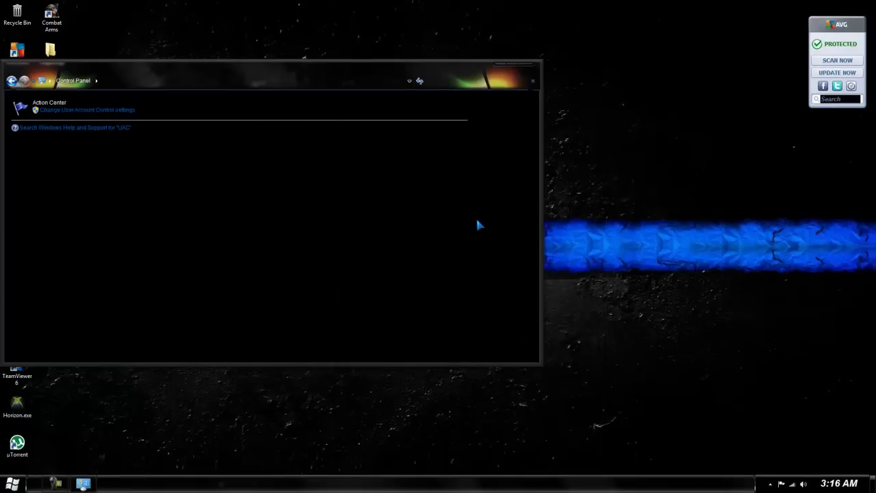
# Close Control Panel and launch CCleaner from the desktop
pyautogui.click(524, 66)
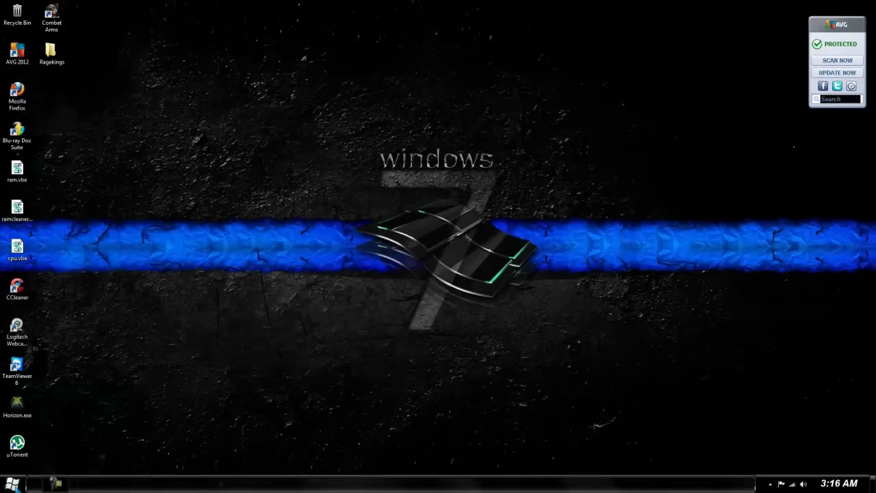
pyautogui.click(12, 483)
pyautogui.click(12, 483)
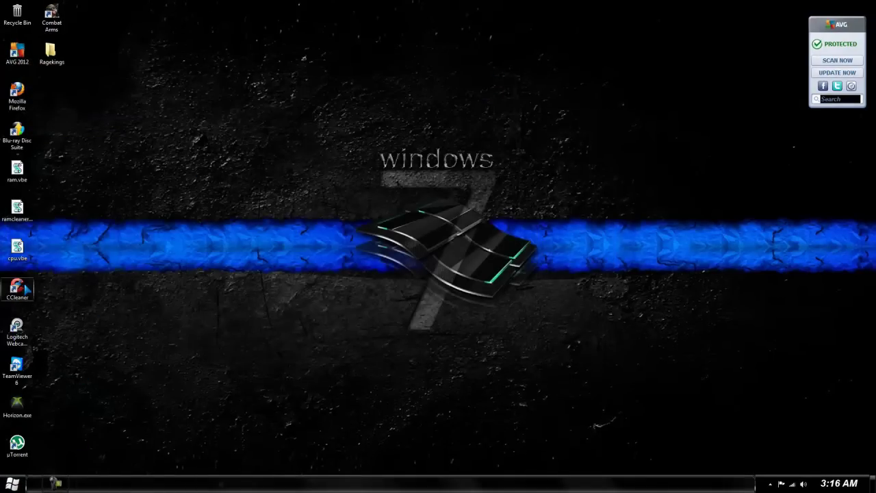
pyautogui.doubleClick(17, 286)
# Scan the registry for issues and fix the single invalid-icon entry
pyautogui.click(24, 103)
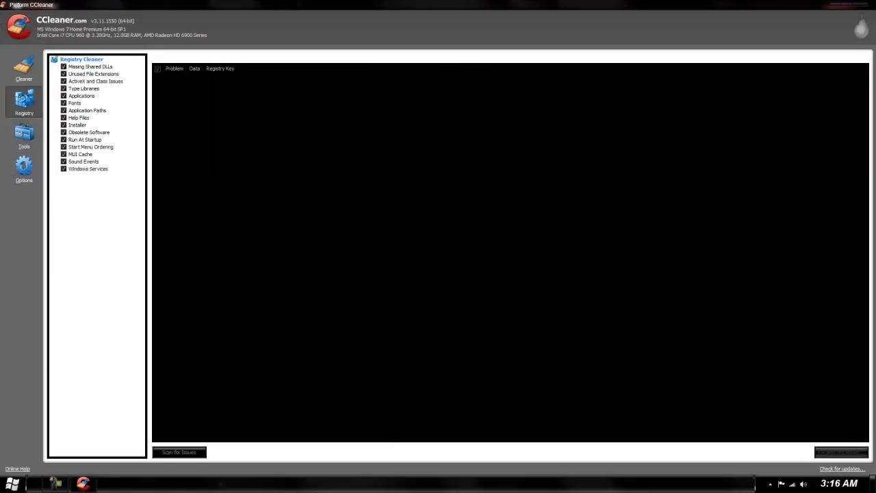
pyautogui.click(185, 454)
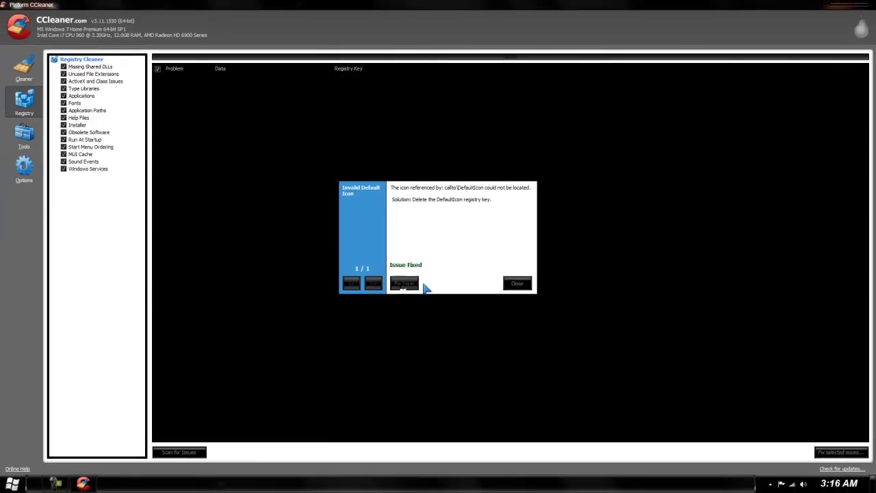
pyautogui.click(516, 282)
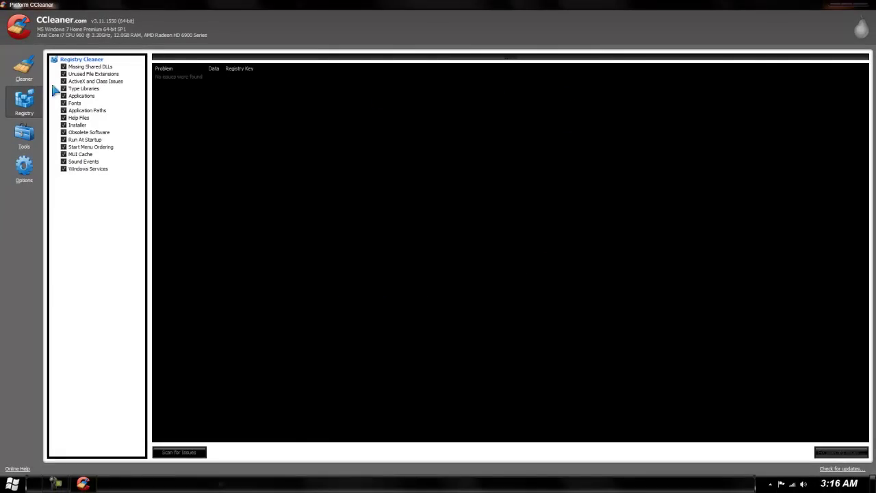
# Review the Cleaner checklists on the Applications and Windows tabs
pyautogui.click(25, 69)
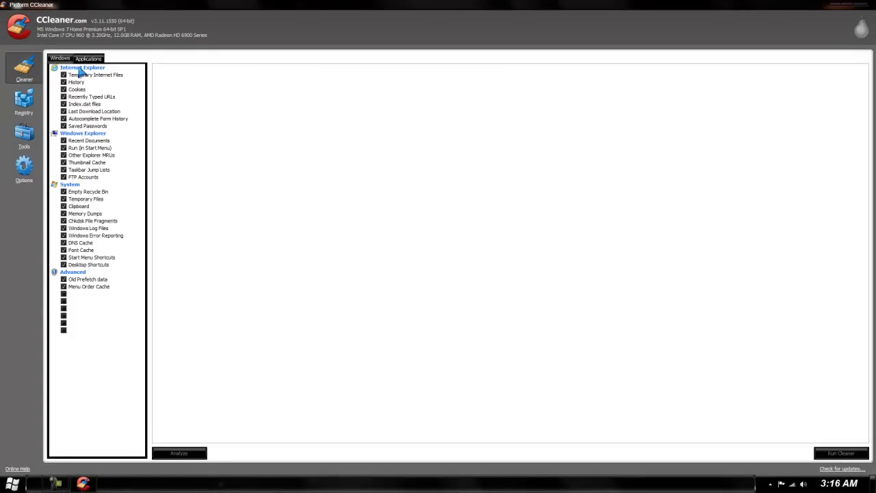
pyautogui.click(83, 59)
pyautogui.click(69, 60)
# Close CCleaner and briefly open the Start menu
pyautogui.click(864, 7)
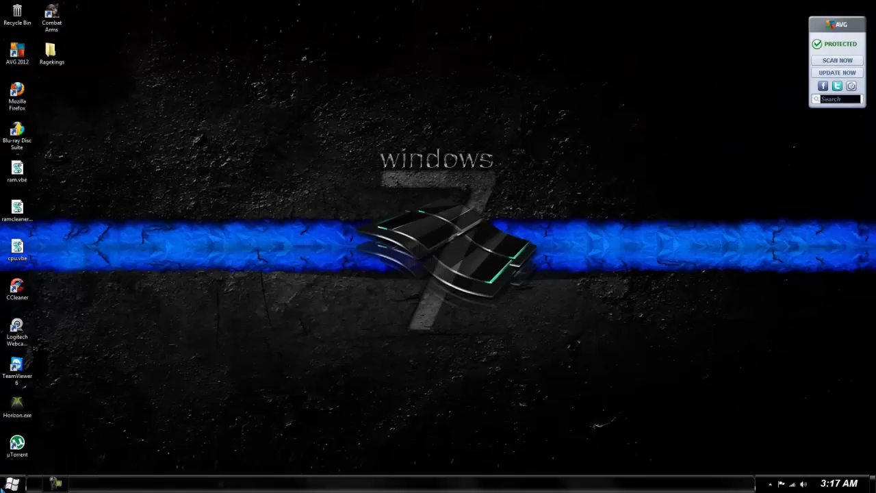
pyautogui.click(8, 484)
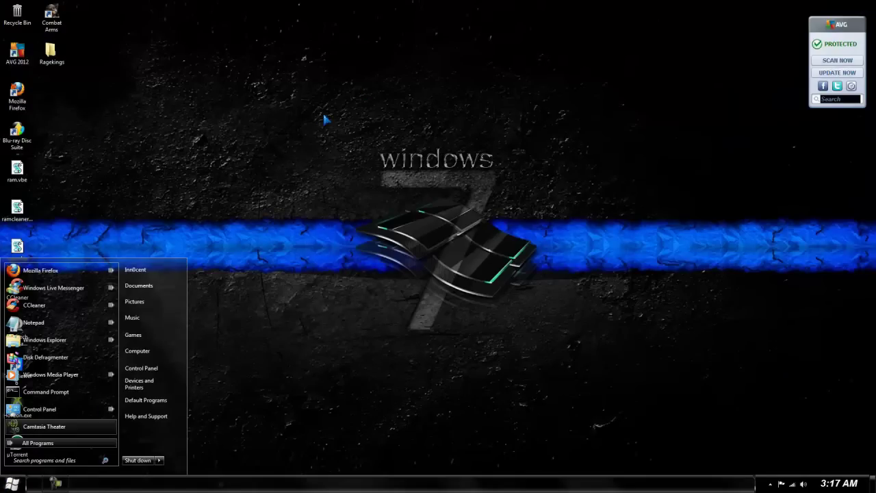
pyautogui.click(318, 145)
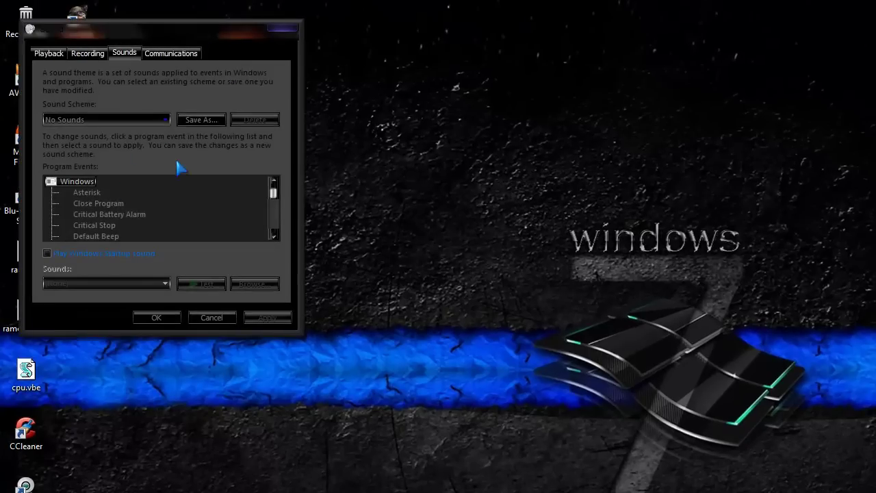
# Change the sound scheme from Delta to No Sounds and apply it
pyautogui.click(158, 121)
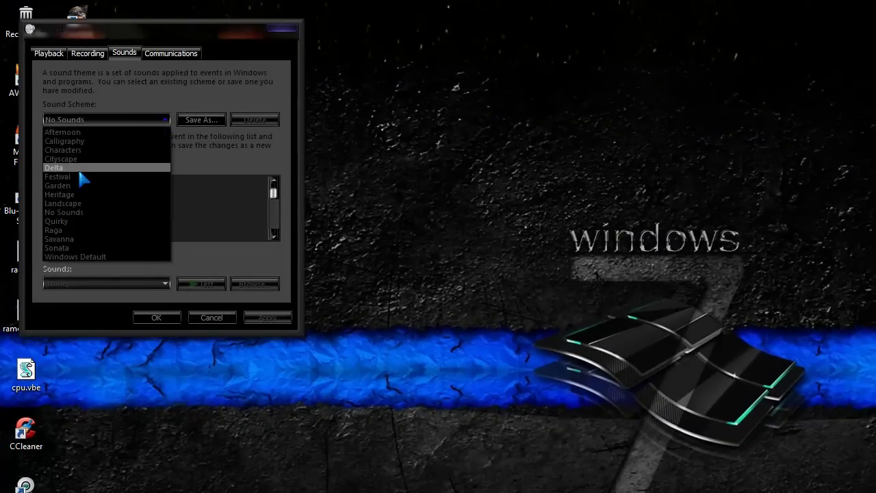
pyautogui.click(141, 175)
pyautogui.click(117, 120)
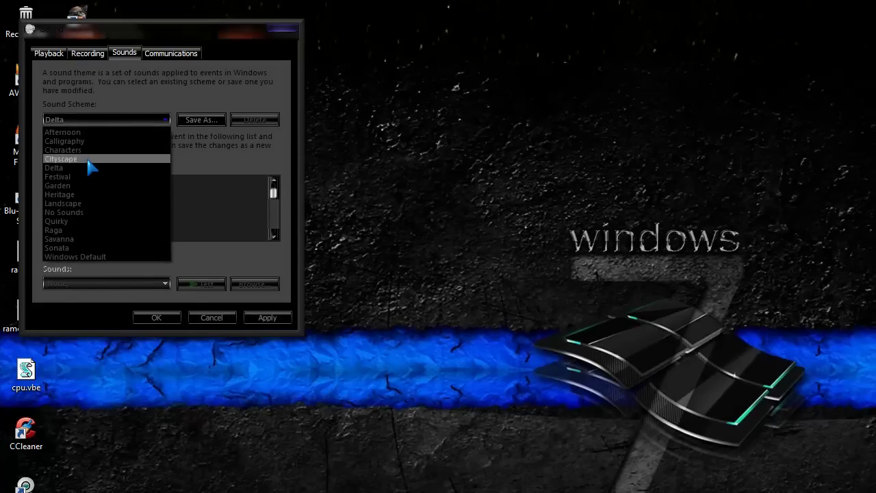
pyautogui.click(92, 213)
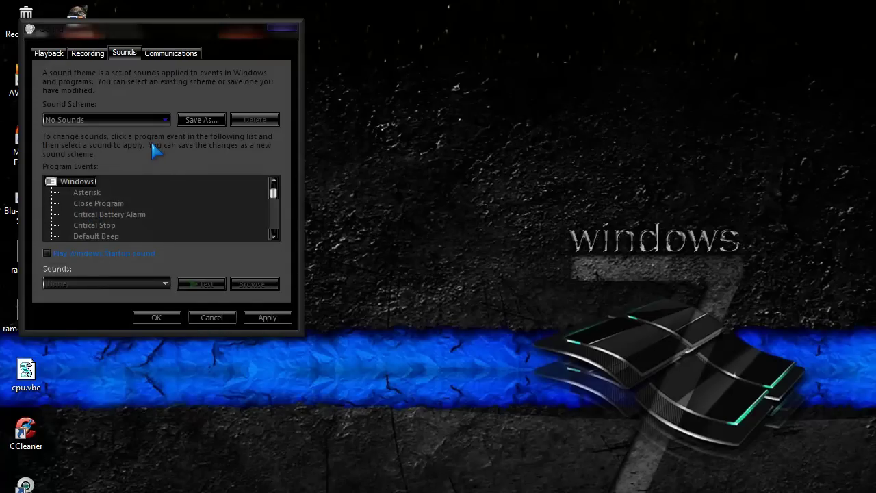
pyautogui.click(266, 317)
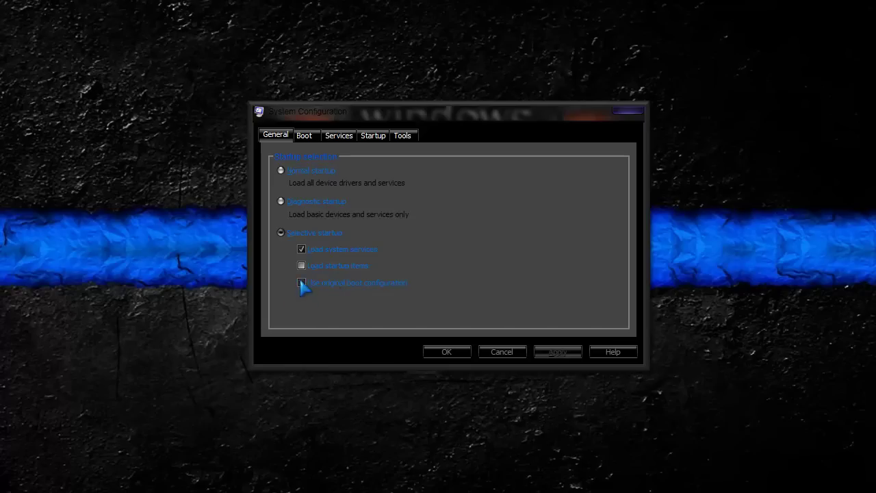
# In Boot advanced options, enable Number of processors and set it to 8
pyautogui.click(304, 137)
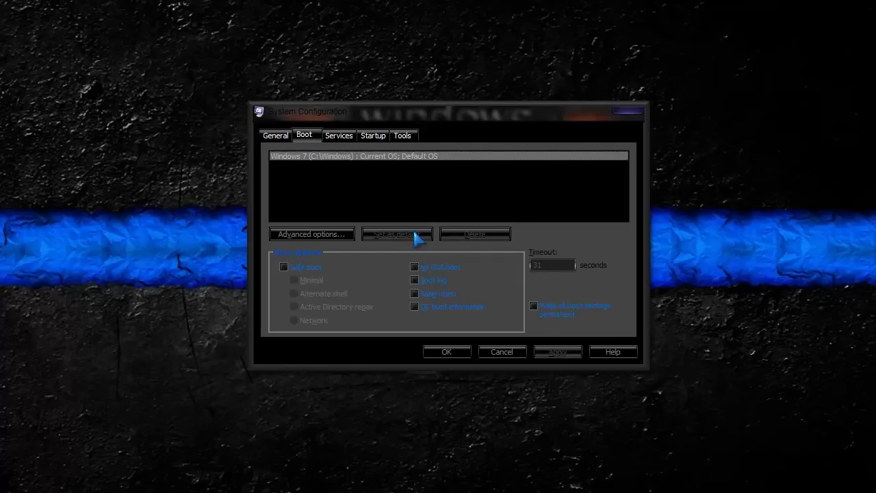
pyautogui.click(335, 235)
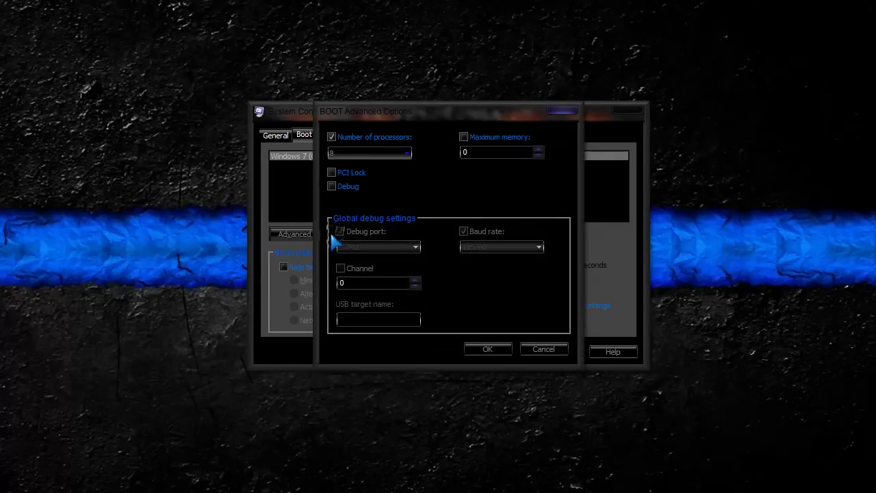
pyautogui.click(331, 137)
pyautogui.click(346, 154)
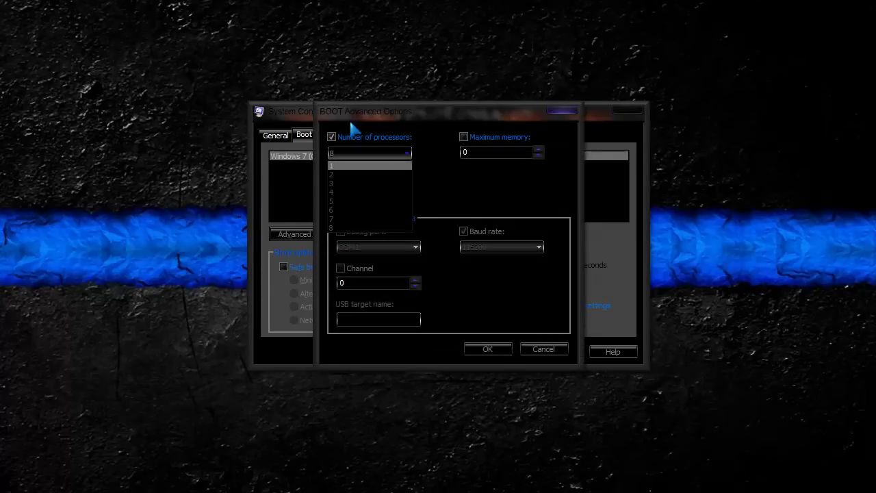
pyautogui.click(453, 193)
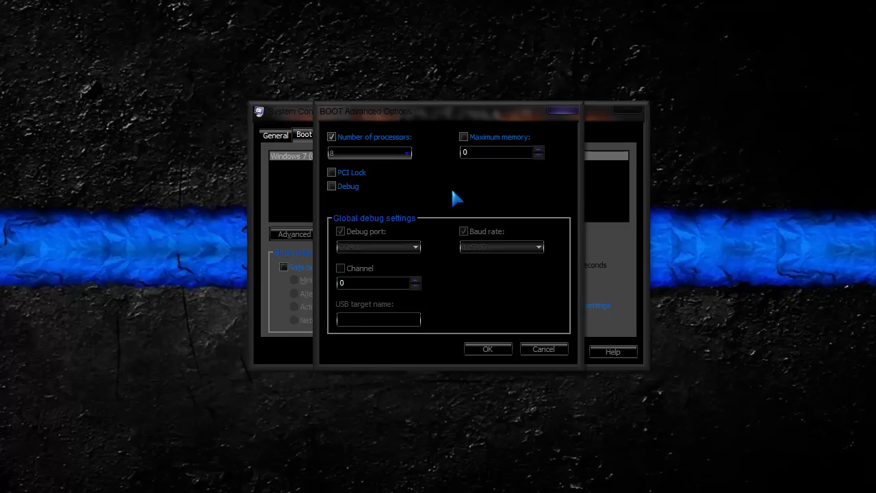
# Close the advanced boot options and view the Services, Startup and Tools tabs
pyautogui.click(560, 110)
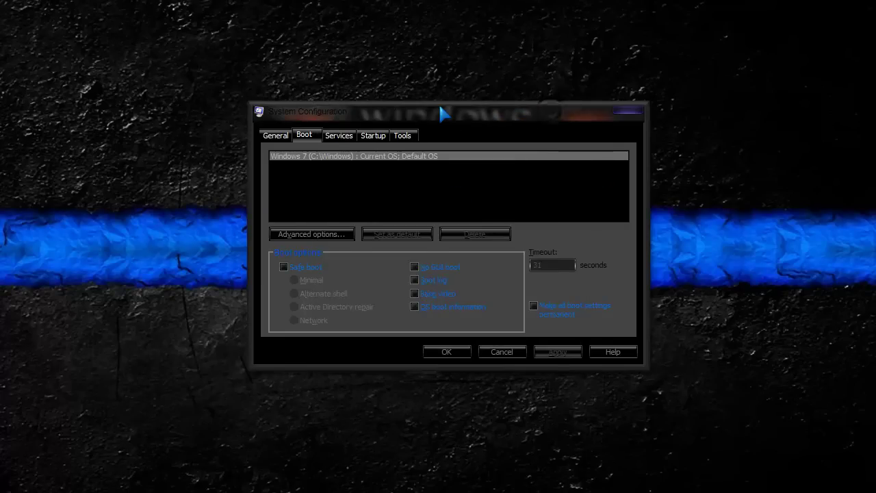
pyautogui.moveTo(444, 115); pyautogui.dragTo(423, 133)
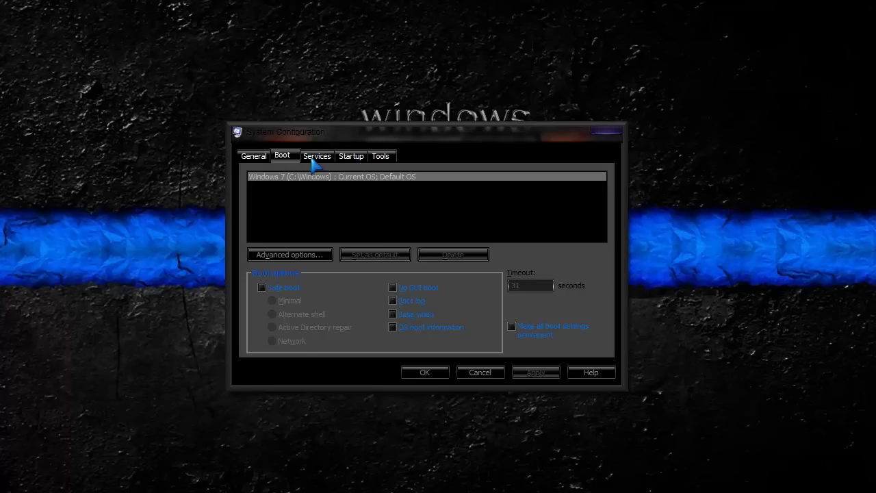
pyautogui.click(313, 157)
pyautogui.click(349, 157)
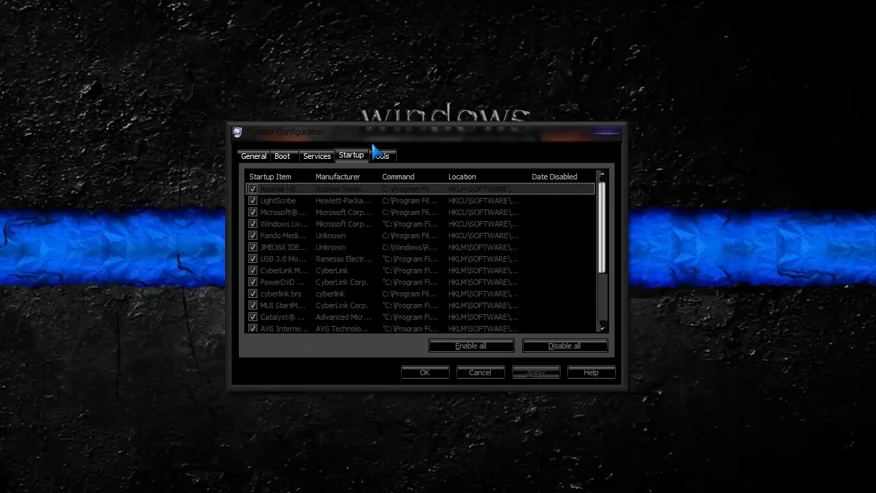
pyautogui.click(378, 157)
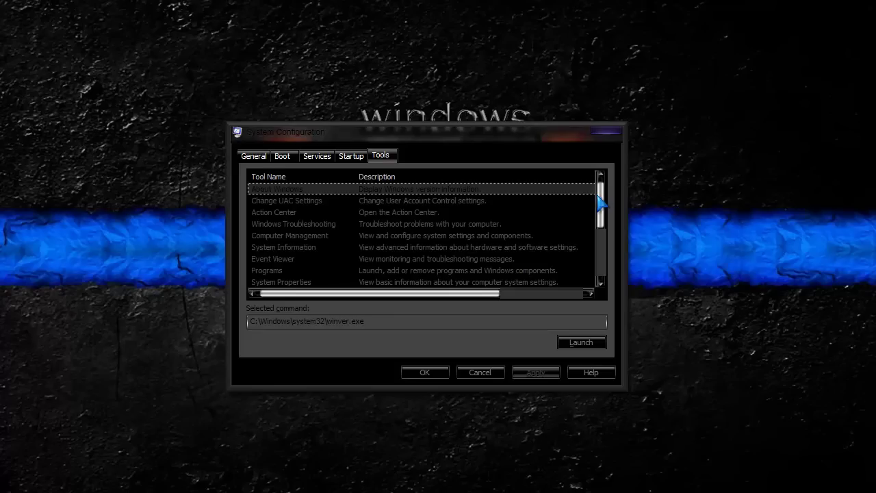
pyautogui.moveTo(601, 202); pyautogui.dragTo(602, 180)
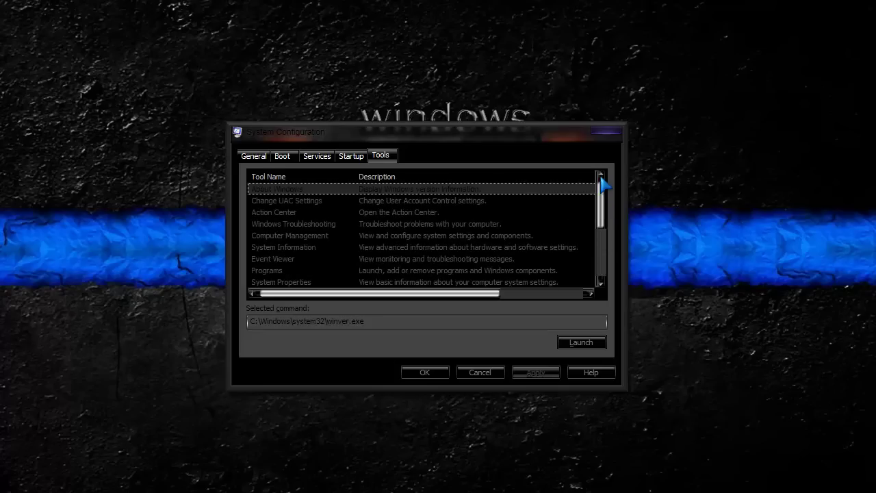
# Step back through Startup, Services, Boot and General, then close System Configuration
pyautogui.click(348, 158)
pyautogui.click(320, 158)
pyautogui.click(280, 158)
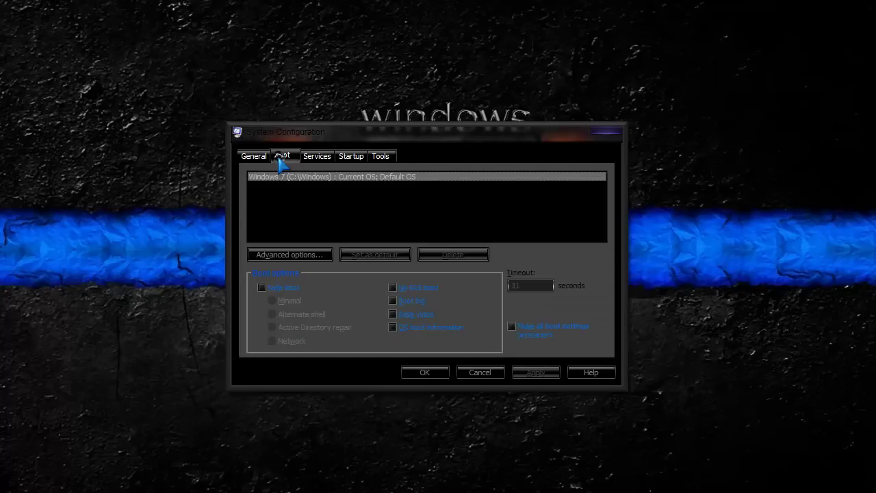
pyautogui.click(254, 157)
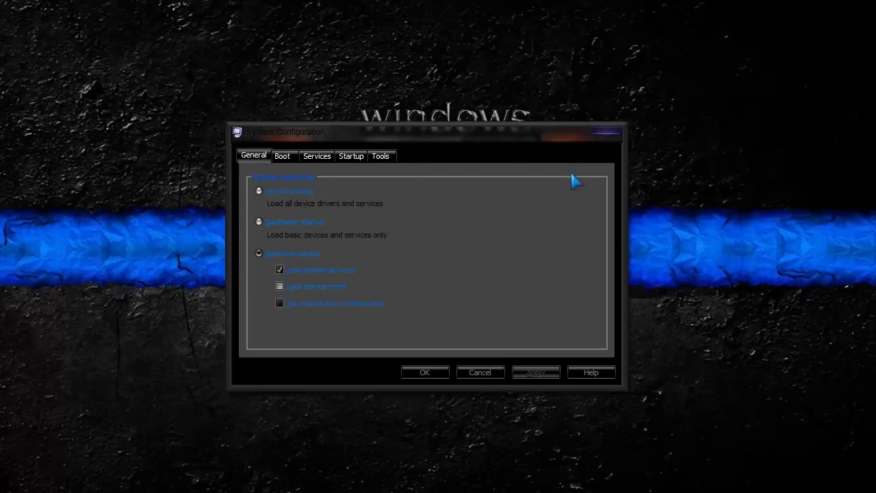
pyautogui.click(608, 134)
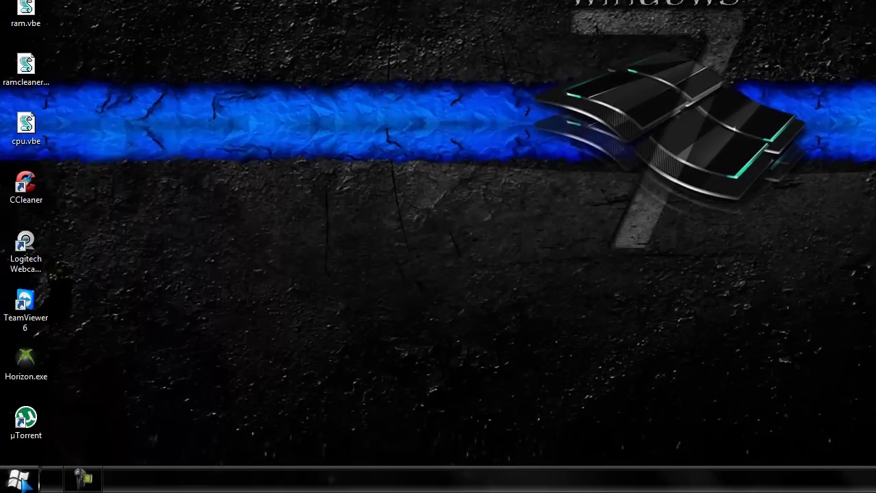
# Search the Start menu for 'windows features'
pyautogui.click(19, 477)
pyautogui.click(19, 477)
pyautogui.click(20, 478)
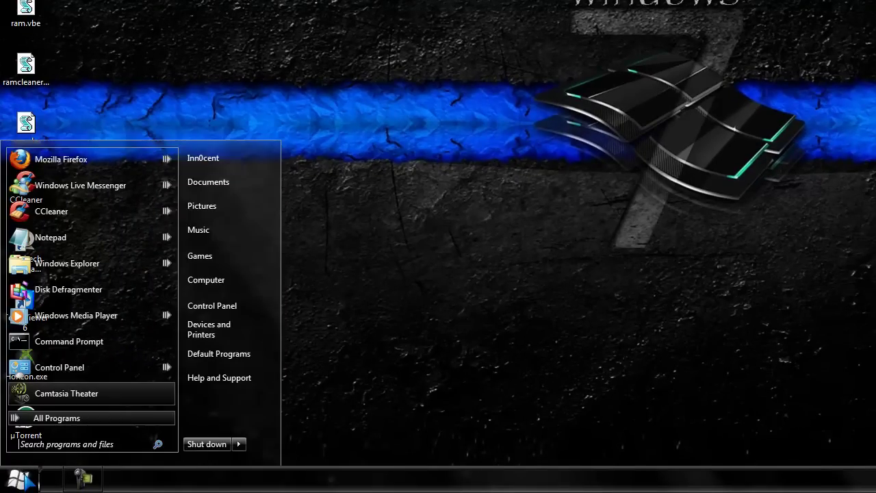
pyautogui.click(19, 478)
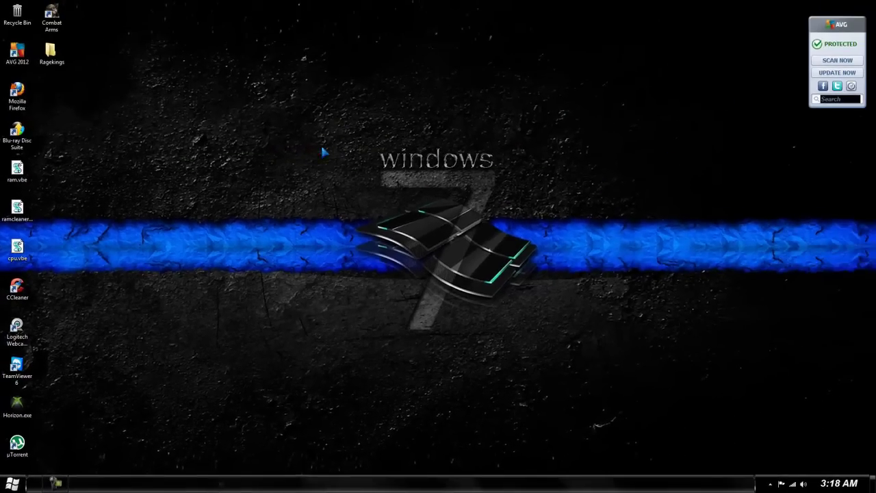
pyautogui.moveTo(294, 79); pyautogui.dragTo(301, 156)
pyautogui.press('super')
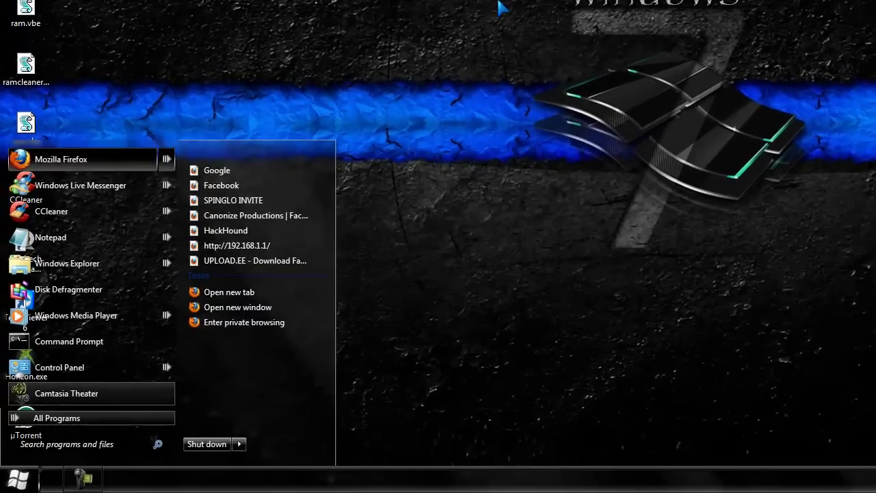
pyautogui.write('windows features')
# Uncheck Internet Explorer 9 in Windows Features, confirm the warning, and apply with OK
pyautogui.click(112, 180)
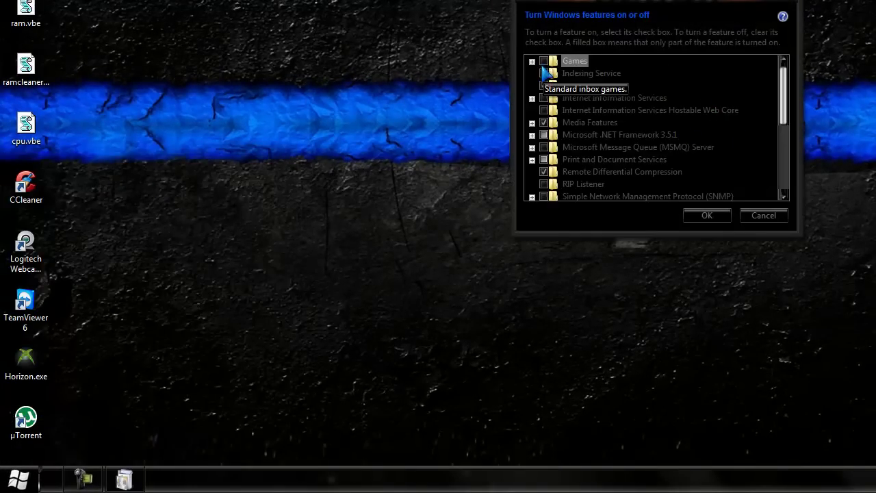
pyautogui.moveTo(792, 75); pyautogui.dragTo(791, 112)
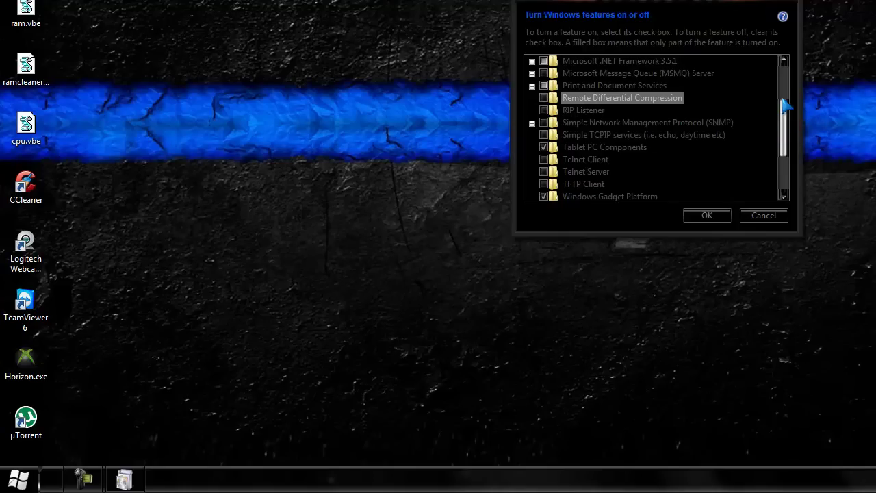
pyautogui.scroll(2, 782, 134)
pyautogui.click(544, 86)
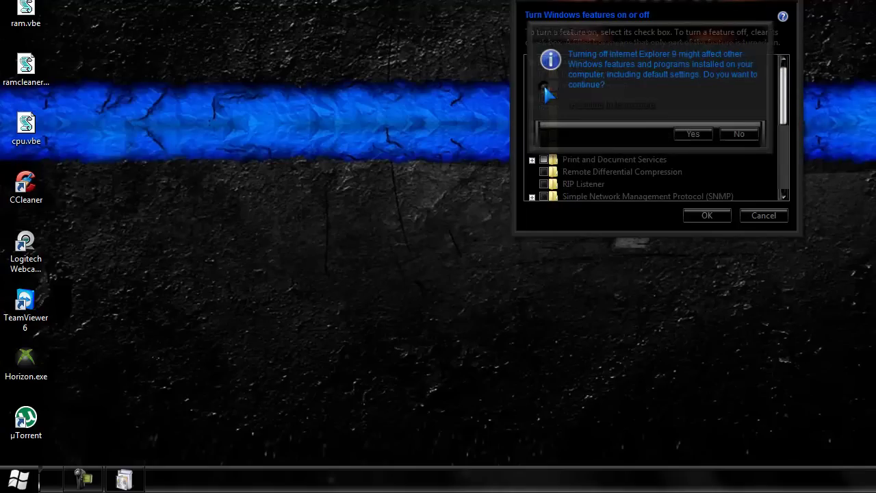
pyautogui.click(694, 134)
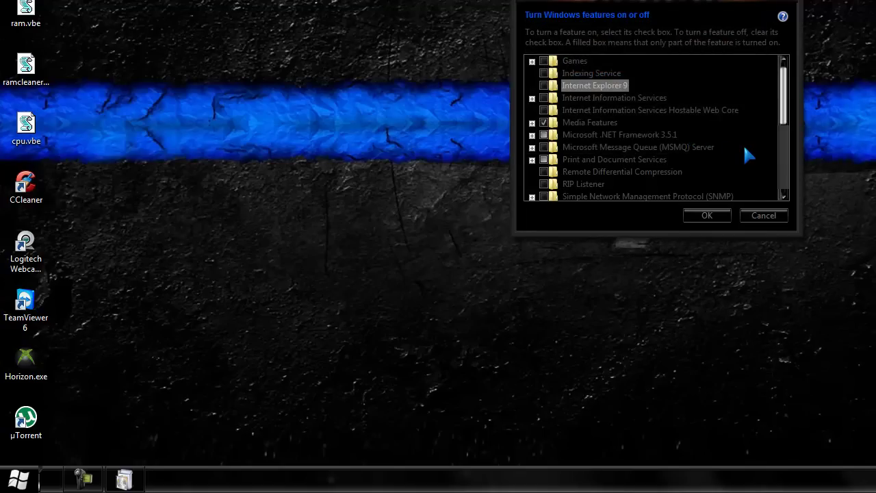
pyautogui.click(715, 215)
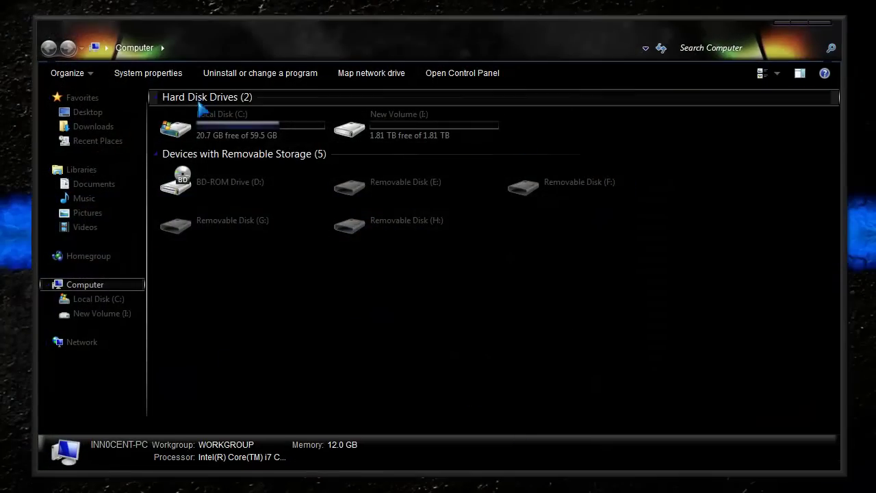
# Go from System properties to Performance Information and Tools, showing the 7.9 base score
pyautogui.click(163, 75)
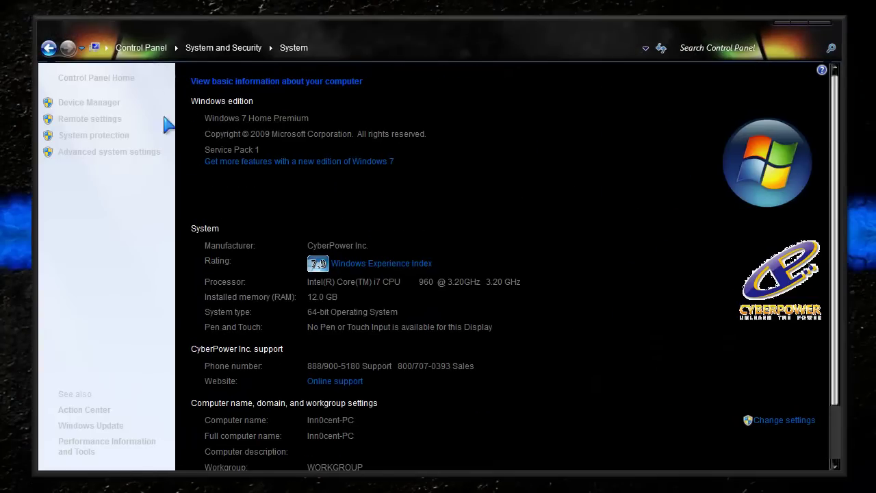
pyautogui.click(98, 159)
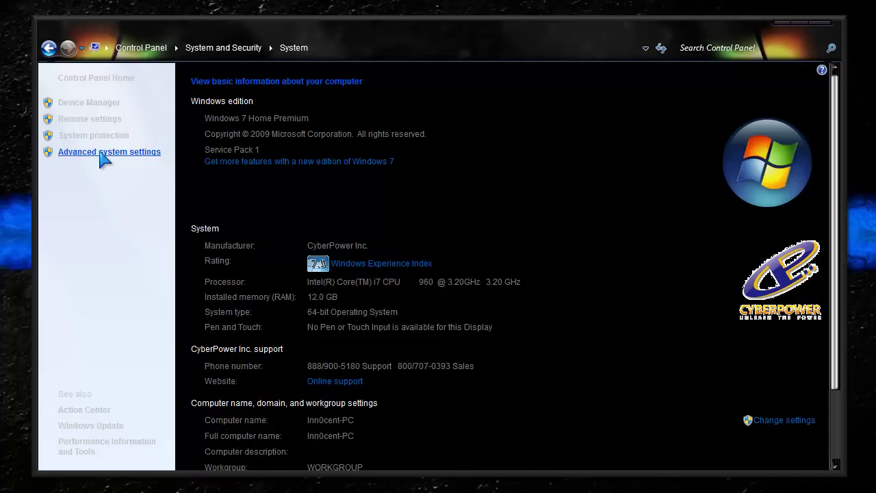
pyautogui.click(123, 446)
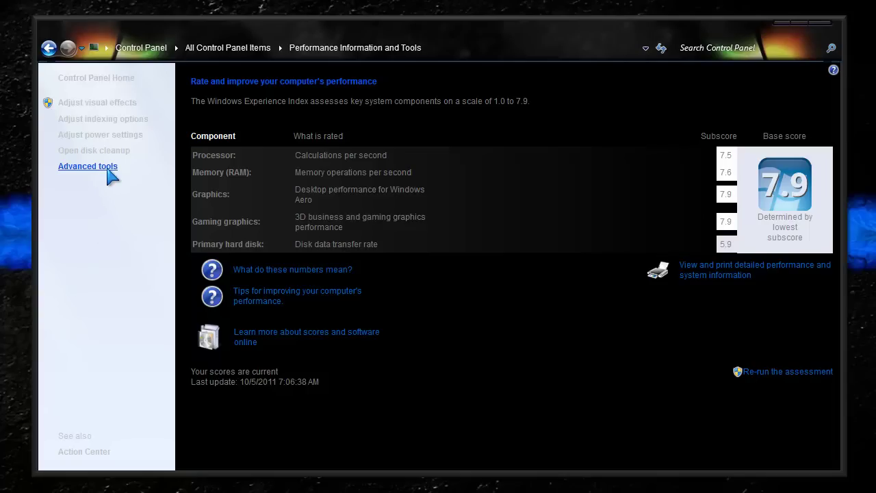
# Open Power Options from 'Adjust power settings' to view the power plans, then close it
pyautogui.click(108, 141)
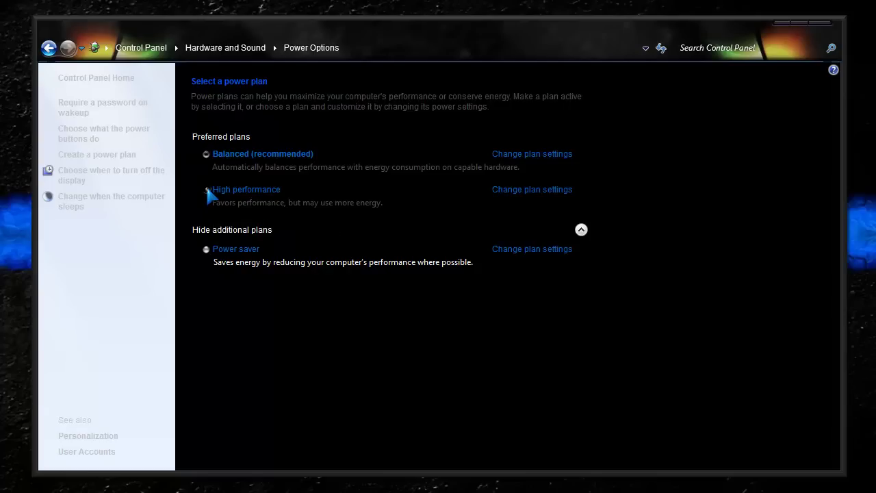
pyautogui.click(784, 44)
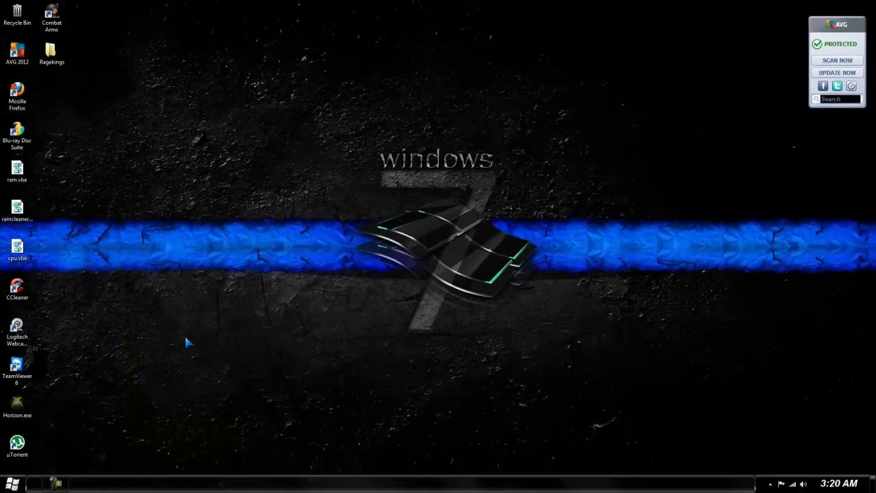
pyautogui.moveTo(190, 380); pyautogui.dragTo(587, 93)
pyautogui.click(13, 483)
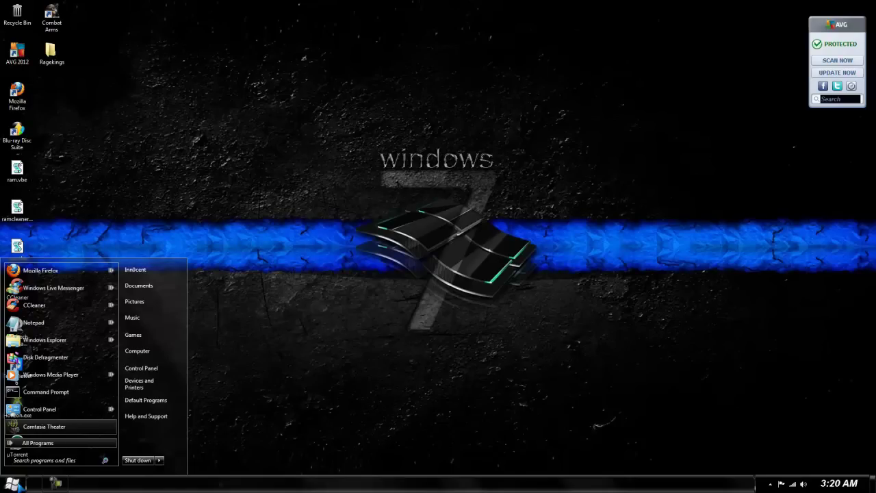
pyautogui.click(452, 135)
pyautogui.rightClick(27, 174)
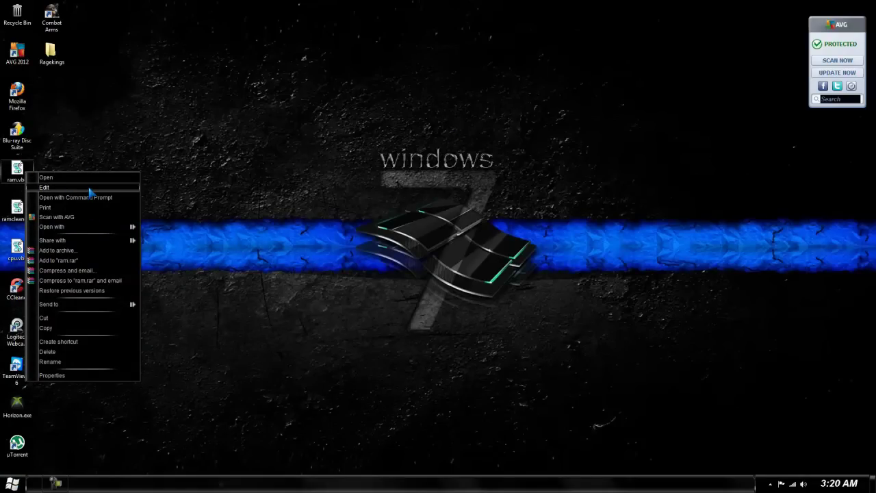
pyautogui.click(89, 188)
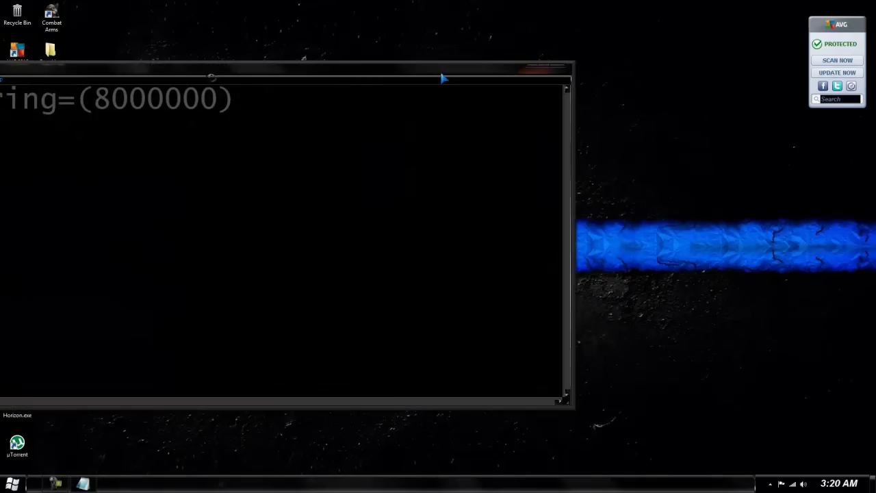
pyautogui.moveTo(320, 75); pyautogui.dragTo(578, 72)
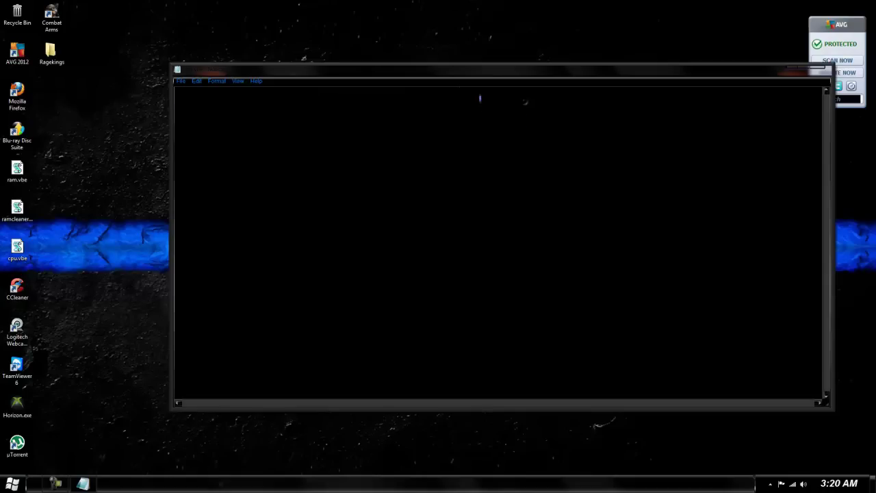
pyautogui.moveTo(524, 101); pyautogui.dragTo(178, 100)
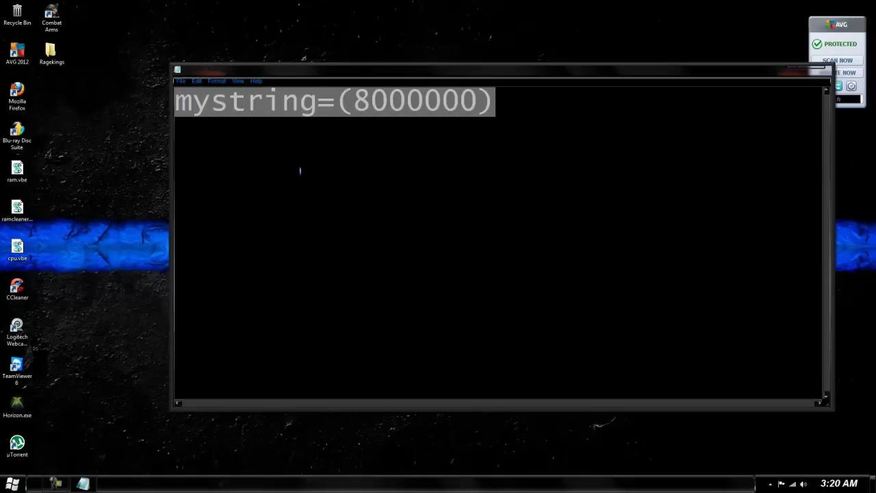
pyautogui.click(521, 102)
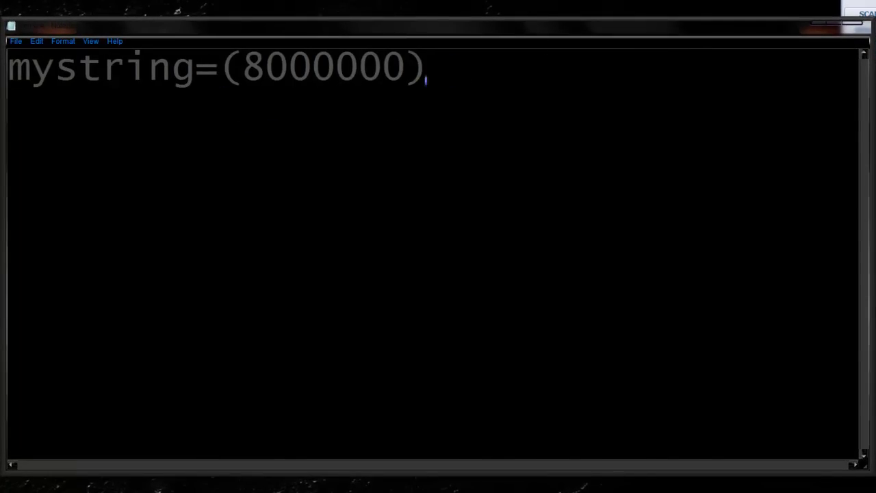
pyautogui.moveTo(479, 72); pyautogui.dragTo(17, 97)
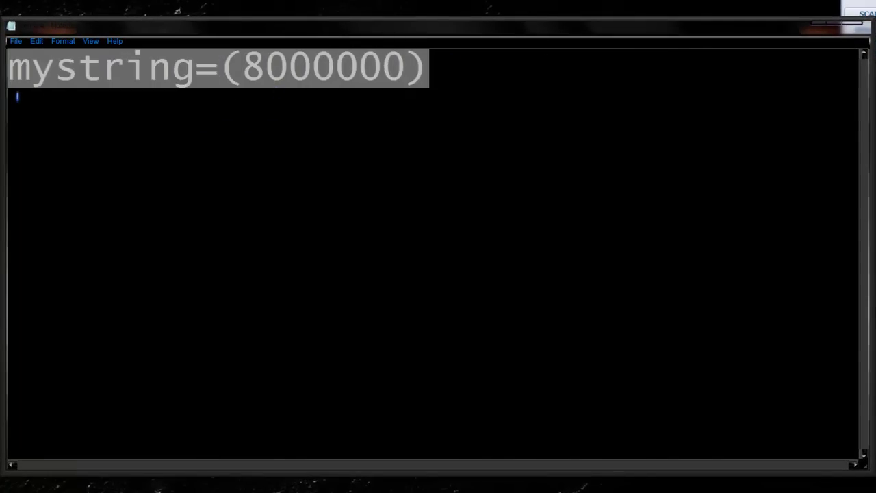
pyautogui.click(441, 74)
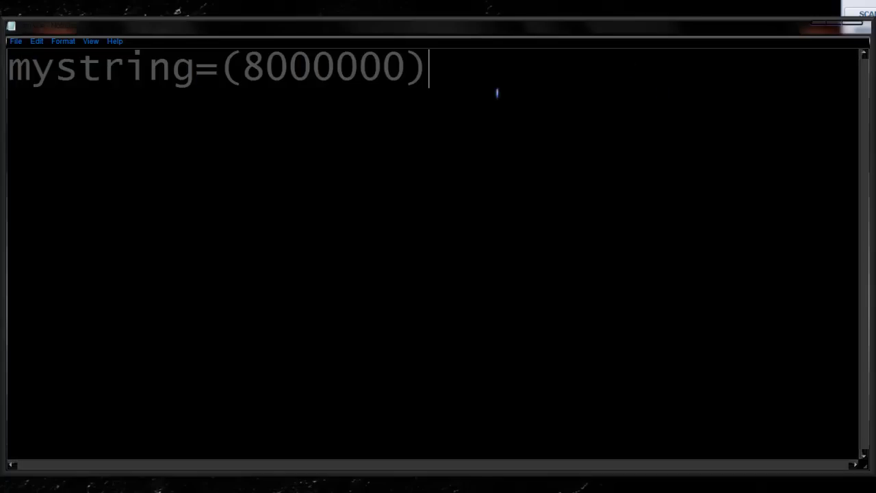
pyautogui.click(16, 42)
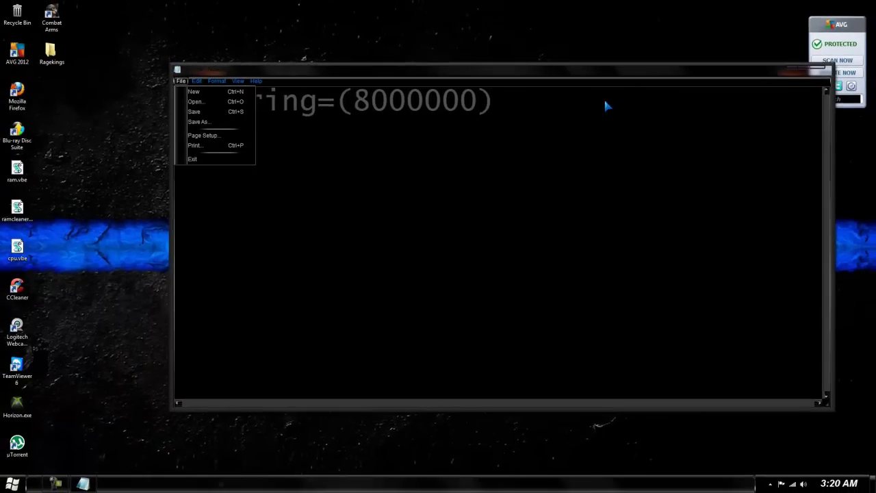
pyautogui.click(543, 189)
pyautogui.click(816, 71)
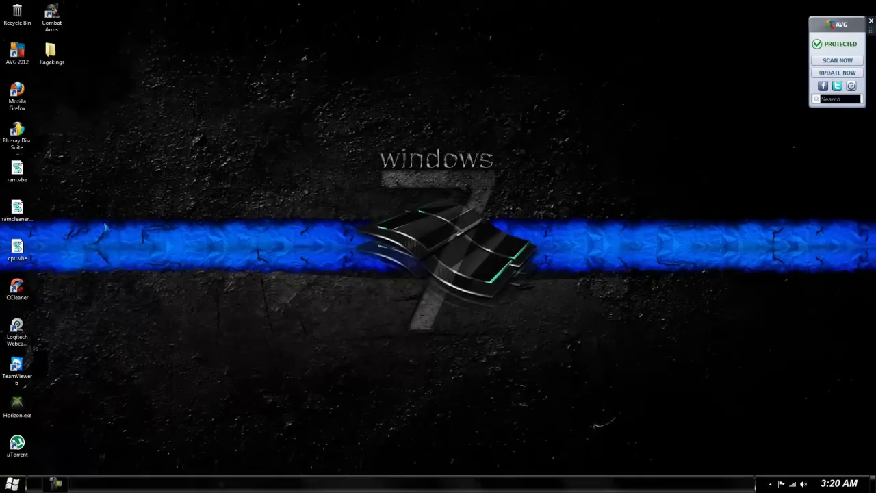
# Edit ramcleaner.vbe in Notepad and save it as ramcleaner.vbs
pyautogui.click(23, 220)
pyautogui.rightClick(22, 212)
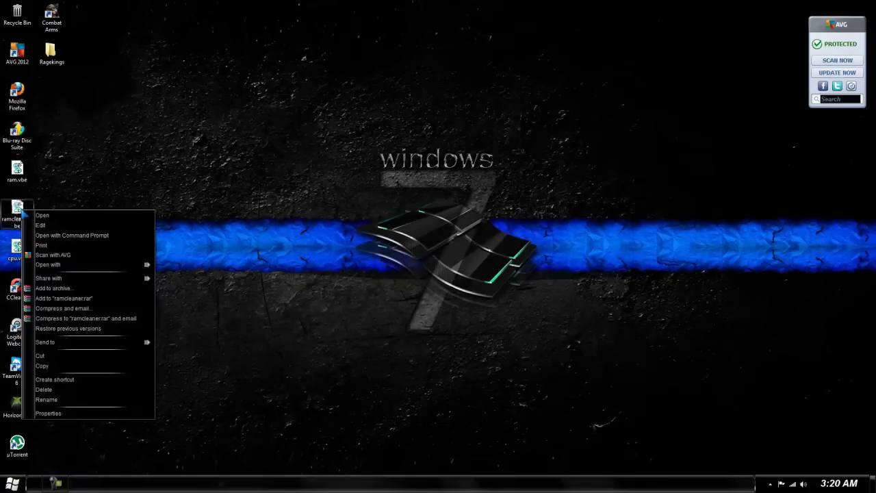
pyautogui.click(36, 226)
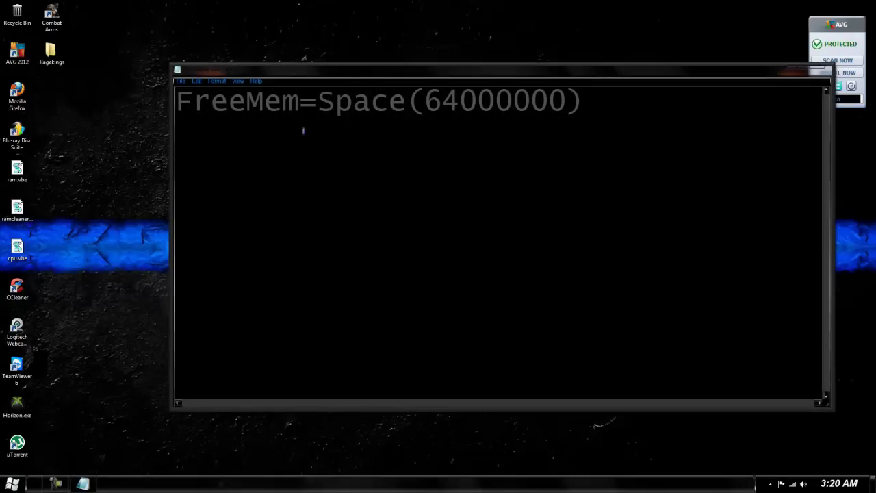
pyautogui.click(181, 82)
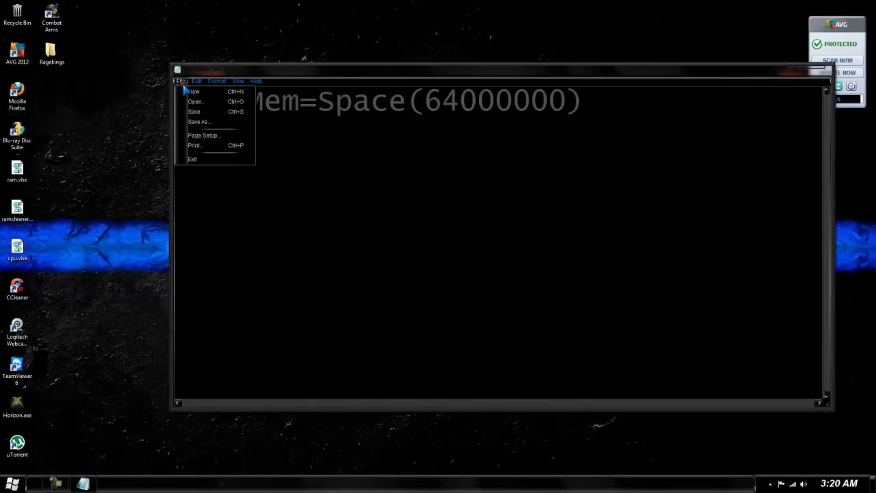
pyautogui.click(199, 121)
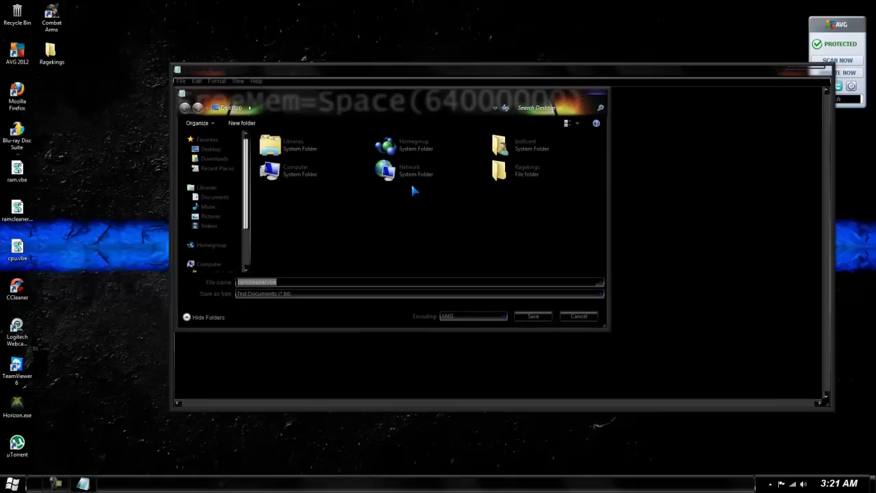
pyautogui.click(294, 283)
pyautogui.press('BackSpace')
pyautogui.write('s')
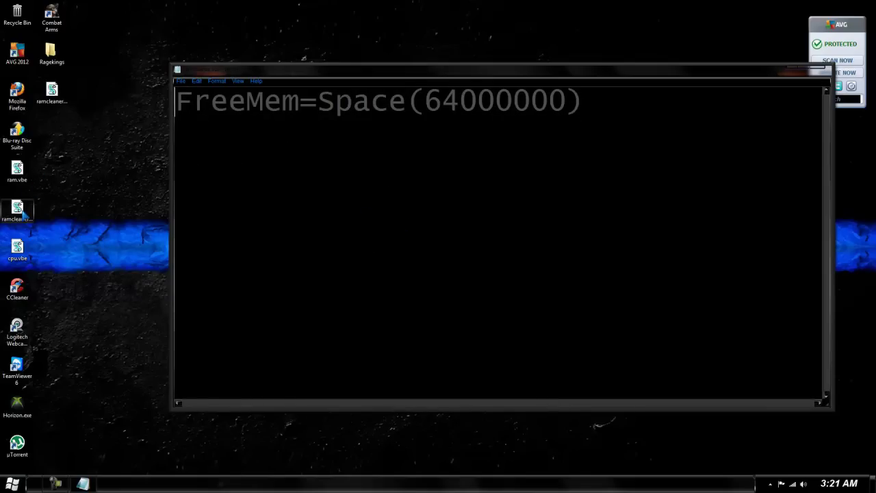
# Permanently delete the old ramcleaner.vbe via the Recycle Bin and put ramcleaner.vbs in its spot
pyautogui.moveTo(22, 213); pyautogui.dragTo(17, 14)
pyautogui.rightClick(18, 10)
pyautogui.click(39, 28)
pyautogui.press('Return')
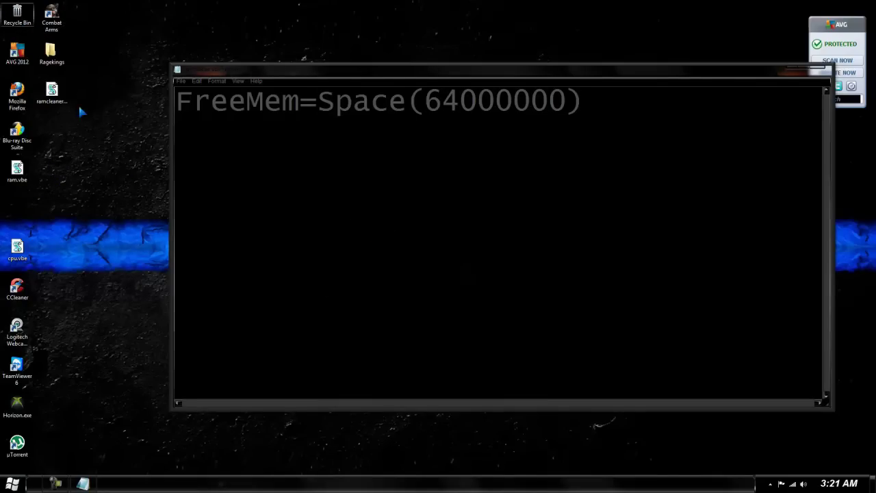
pyautogui.moveTo(68, 97); pyautogui.dragTo(24, 208)
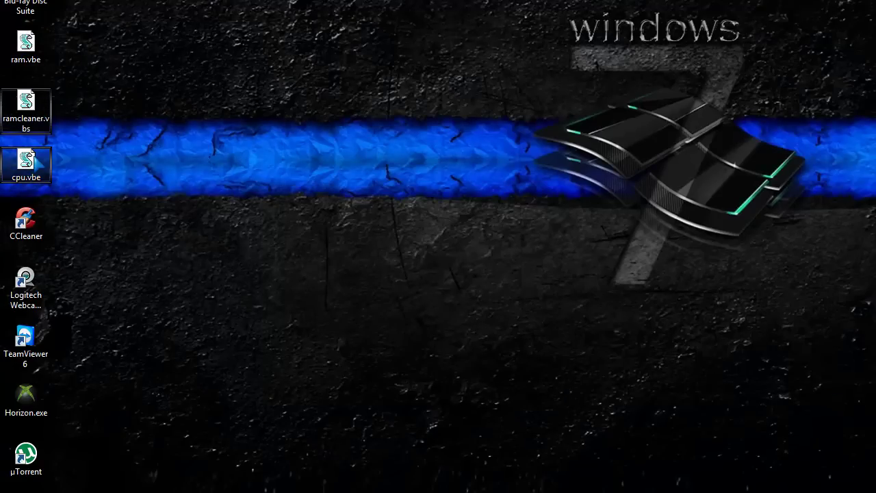
pyautogui.rightClick(33, 159)
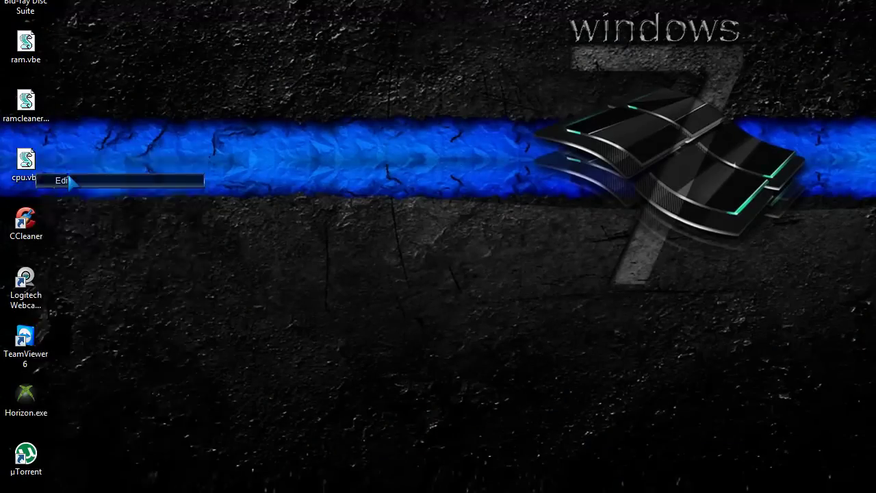
pyautogui.click(59, 166)
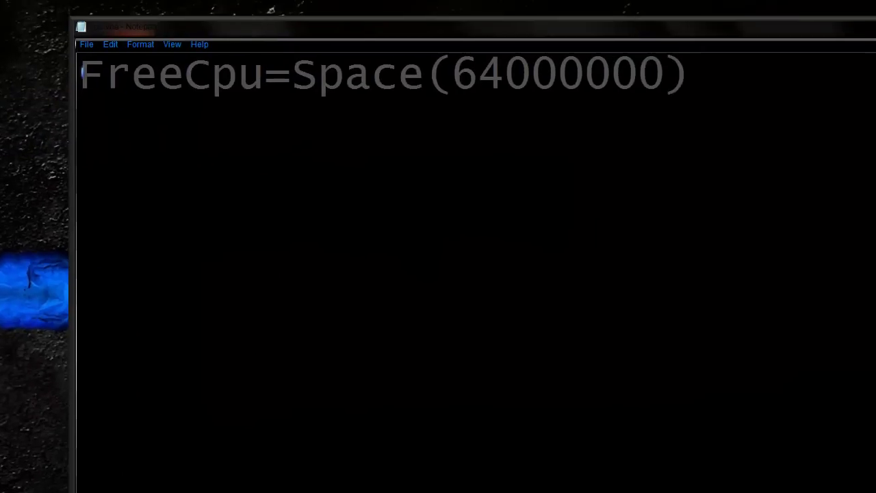
pyautogui.hotkey('ctrl', 'a')
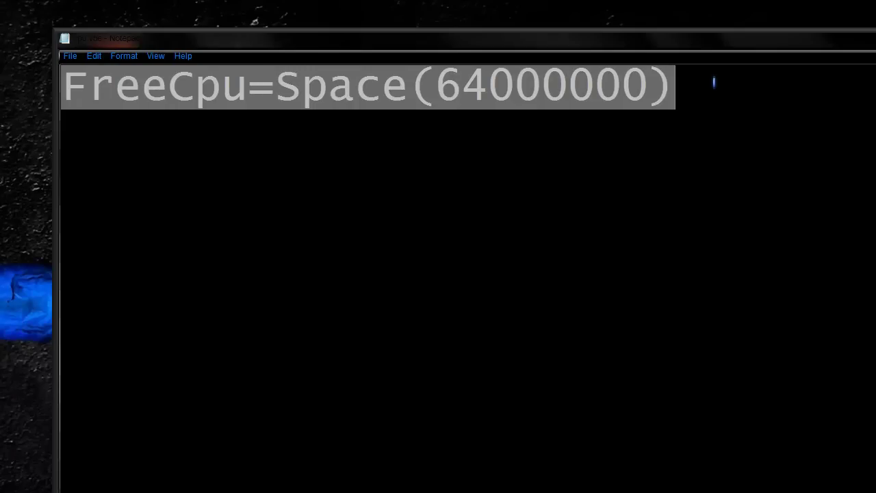
pyautogui.click(774, 95)
pyautogui.hotkey('shift', 'Left')
pyautogui.hotkey('shift', 'Left')
pyautogui.hotkey('shift', 'Left')
pyautogui.hotkey('shift', 'Left')
pyautogui.hotkey('shift', 'Left')
pyautogui.hotkey('shift', 'Left')
pyautogui.hotkey('shift', 'Left')
pyautogui.hotkey('shift', 'Left')
pyautogui.hotkey('shift', 'Left')
pyautogui.hotkey('shift', 'Left')
pyautogui.hotkey('shift', 'Left')
pyautogui.hotkey('shift', 'Left')
pyautogui.hotkey('shift', 'Left')
pyautogui.hotkey('shift', 'Left')
pyautogui.hotkey('shift', 'Left')
pyautogui.hotkey('shift', 'Left')
pyautogui.hotkey('shift', 'Left')
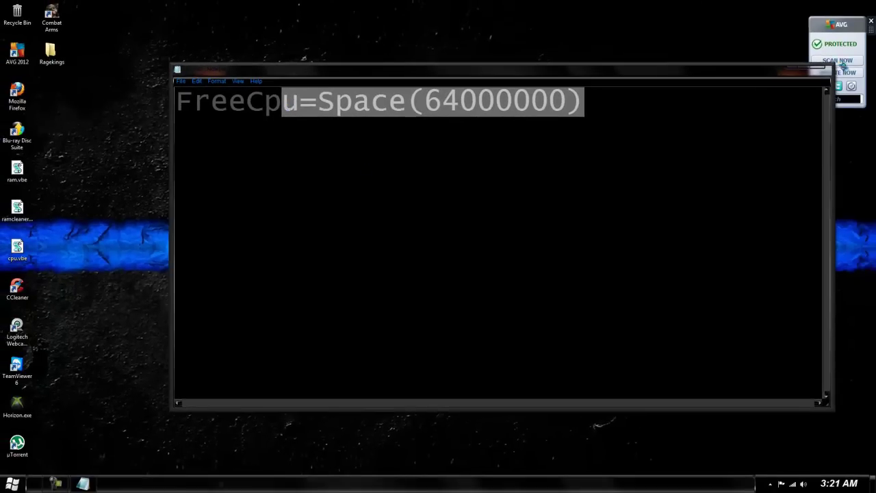
pyautogui.click(822, 70)
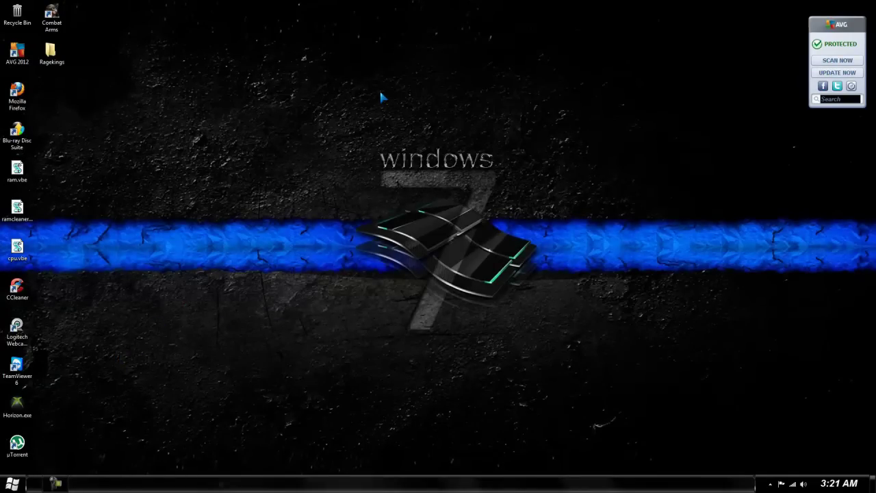
pyautogui.moveTo(318, 90); pyautogui.dragTo(551, 372)
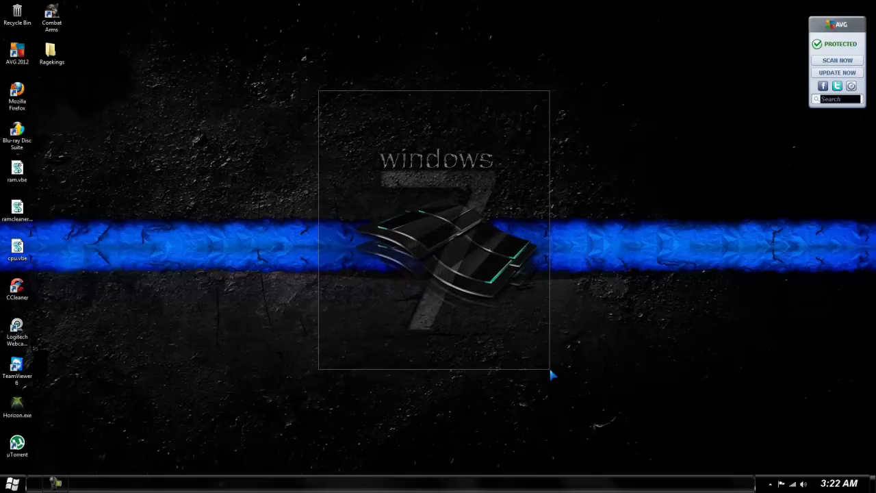